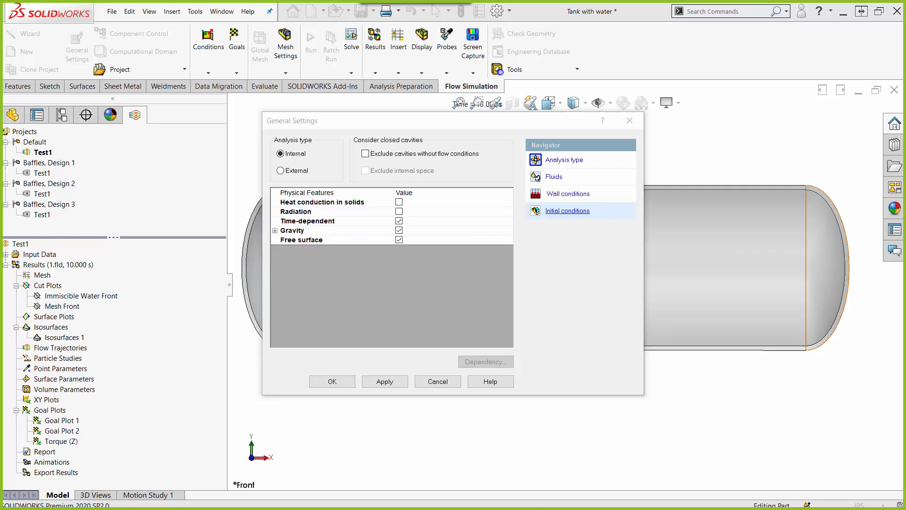
Step: Review the gravity components in the general settings, including the time-dependent table of values defined for the X component
left_click(275, 230)
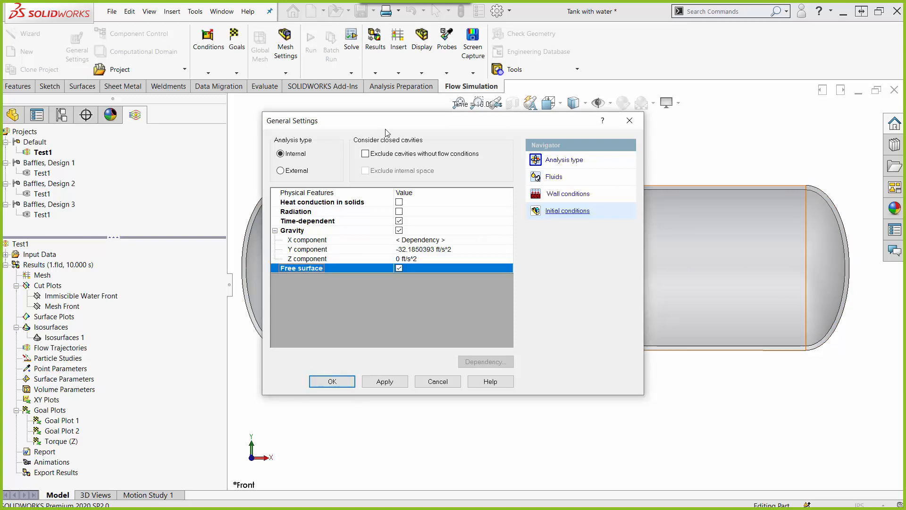
left_click_drag(385, 129, 151, 108)
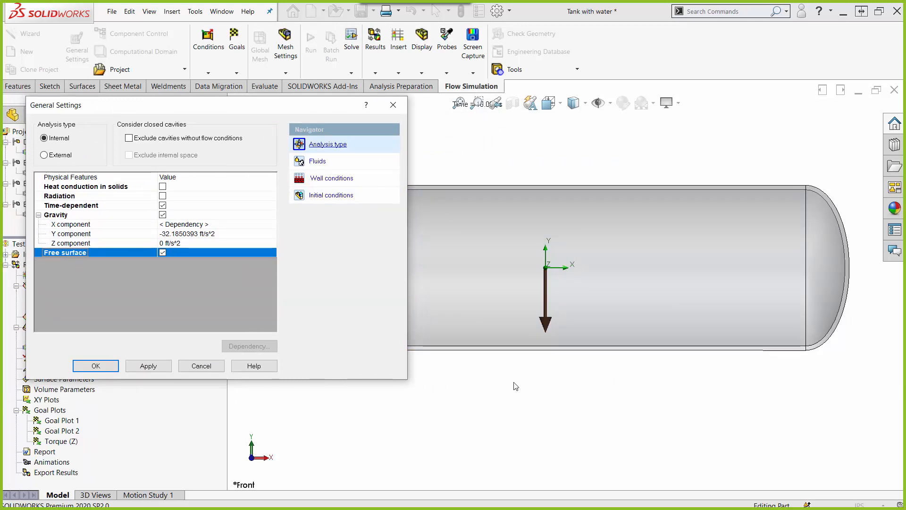
left_click(221, 240)
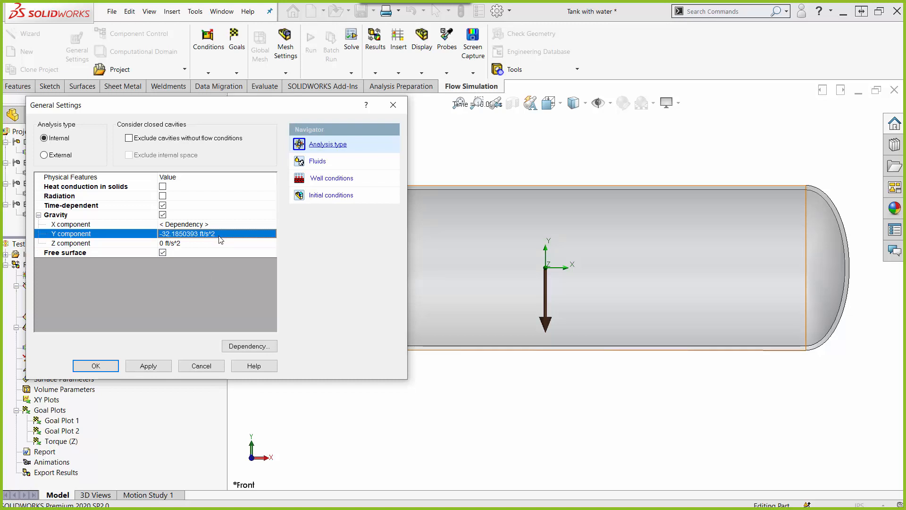
left_click(178, 225)
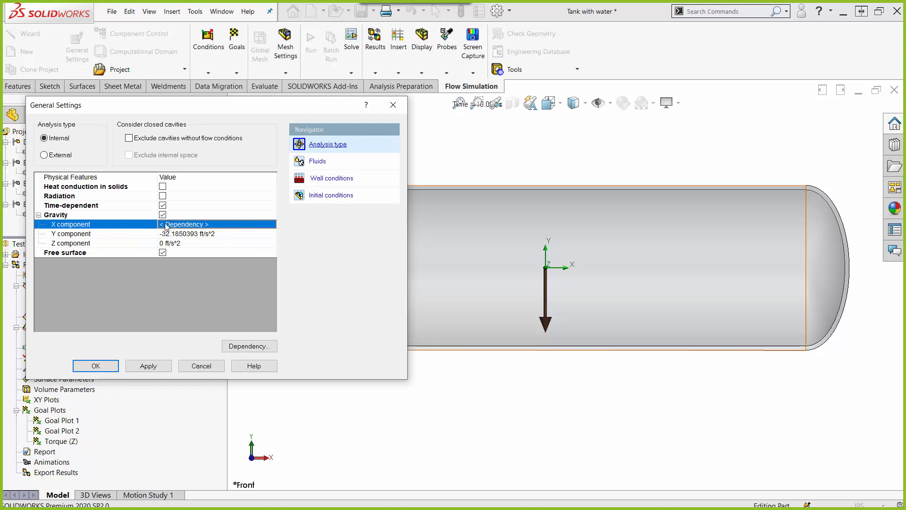
left_click(166, 227)
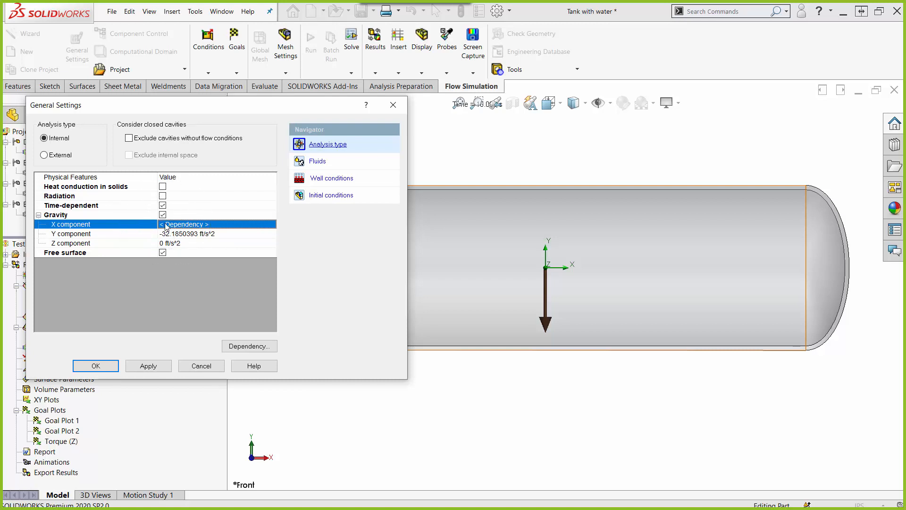
left_click(268, 347)
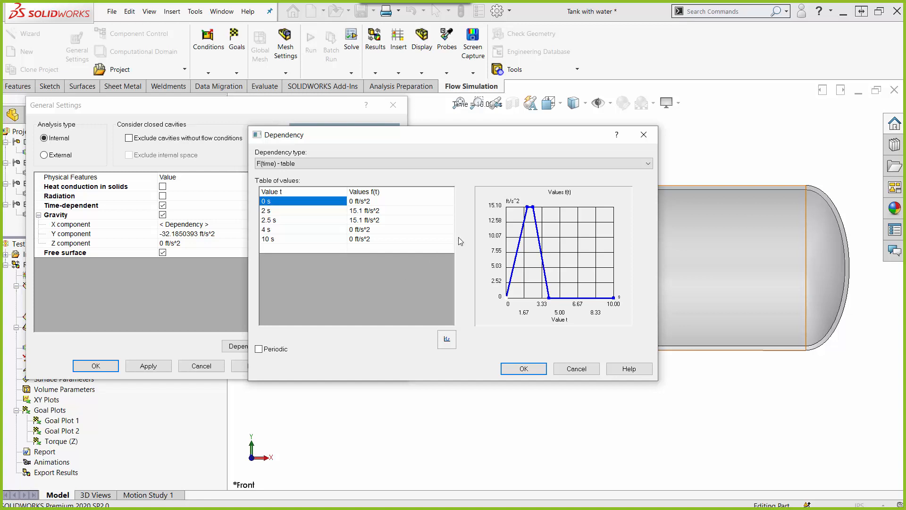
left_click(272, 231)
left_click(644, 136)
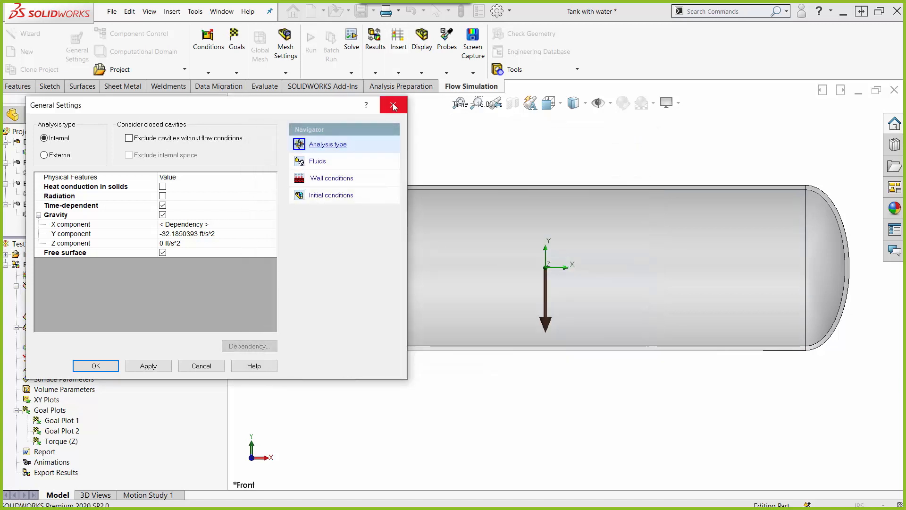
Step: Review the project's default fluids, wall conditions and initial conditions, including the initial fluid concentration, and close the general settings
left_click(316, 165)
left_click(312, 178)
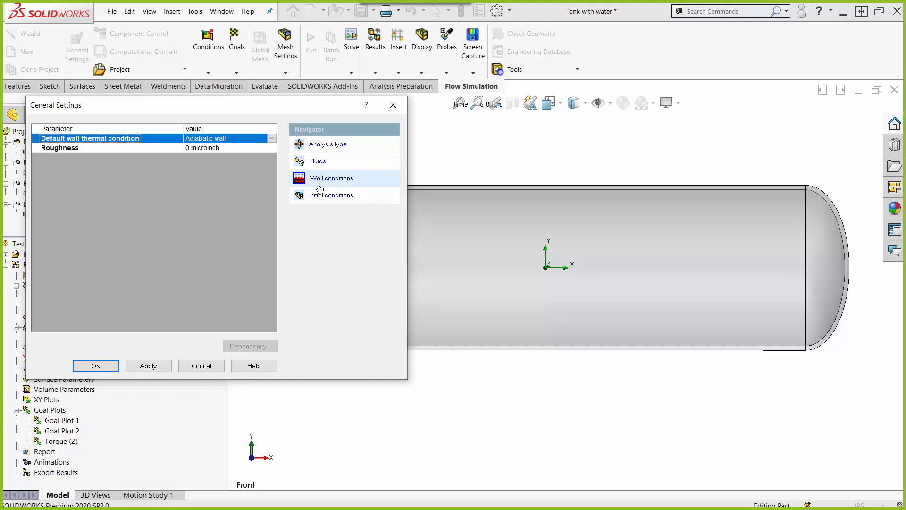
left_click(321, 195)
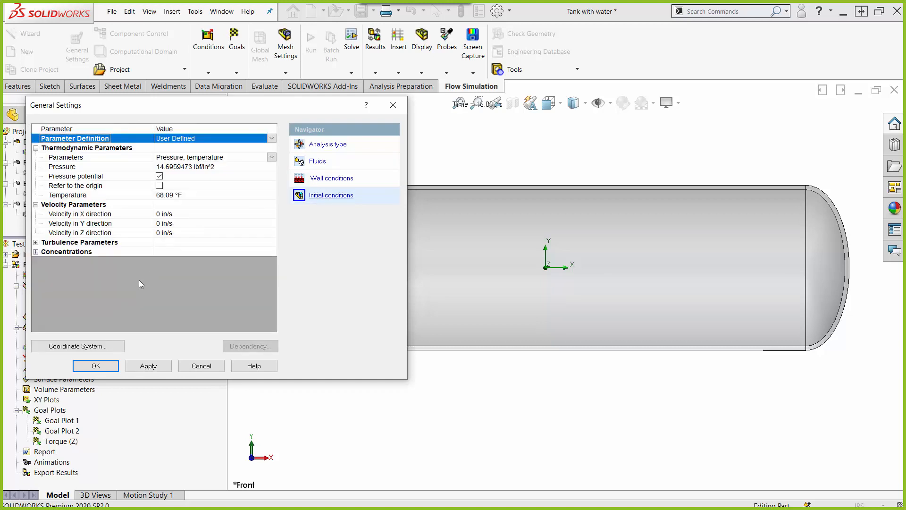
left_click(36, 253)
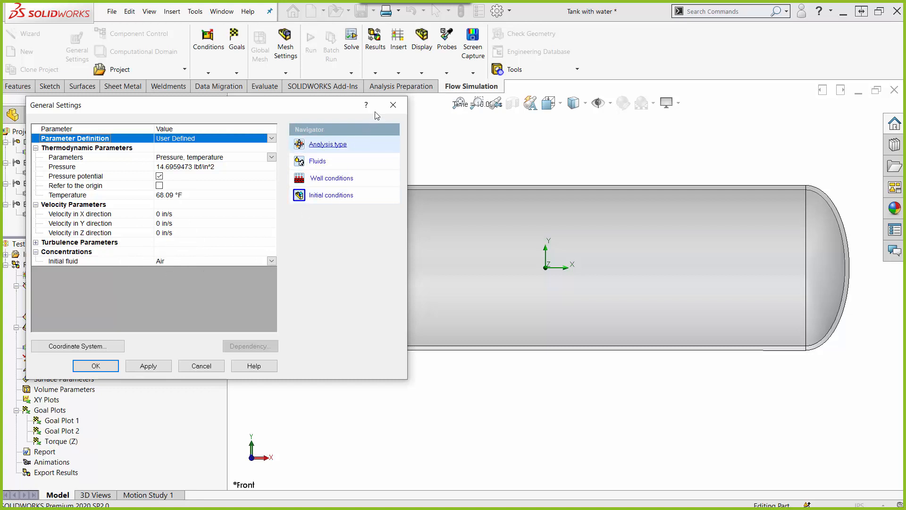
left_click(391, 106)
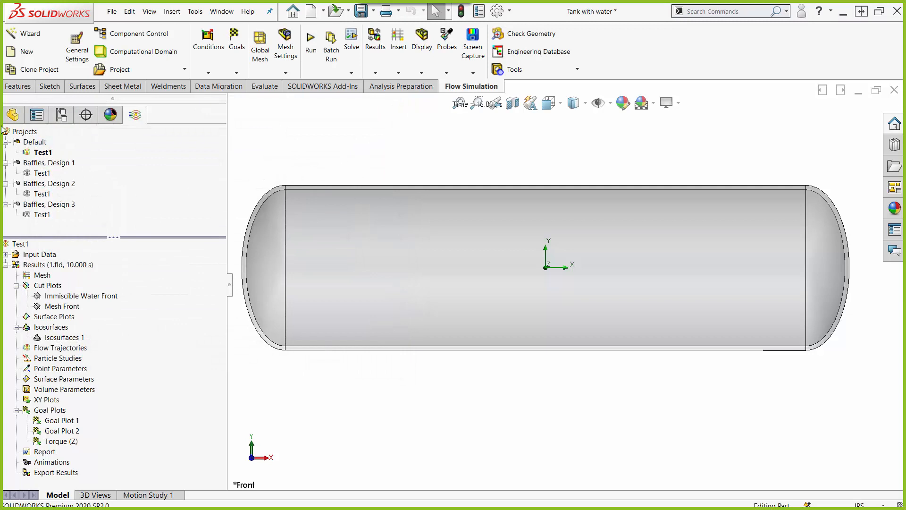
Step: Show the hidden Water solid body inside the tank
left_click(13, 115)
right_click(41, 213)
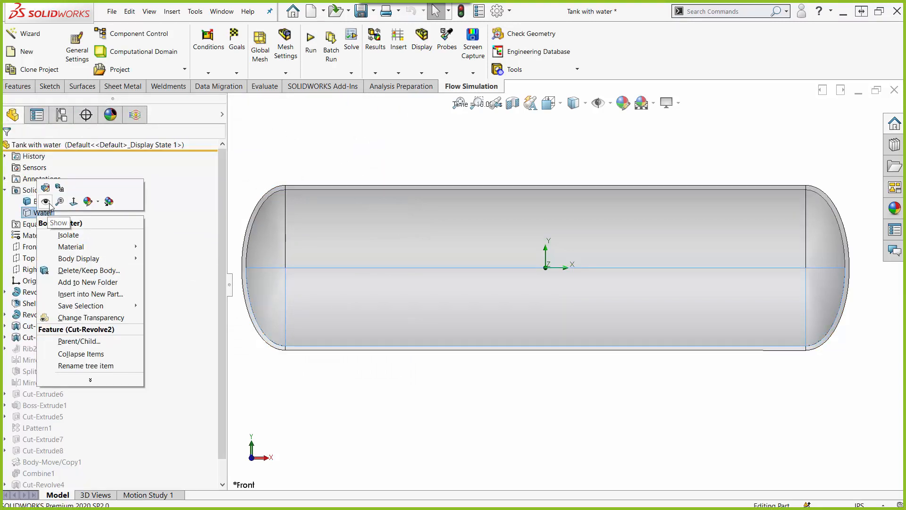
left_click(44, 199)
left_click(323, 397)
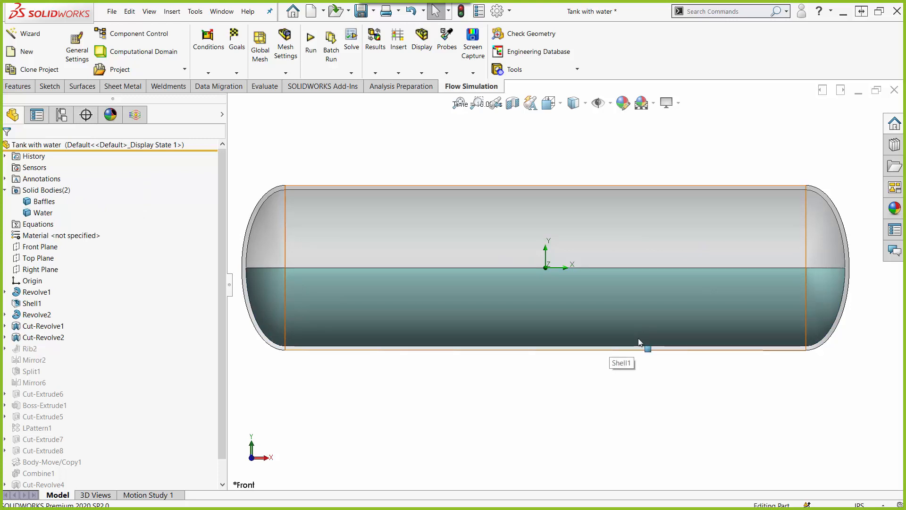
Step: Open the definition of Initial Condition 1 from the Test1 project's input data
left_click(135, 114)
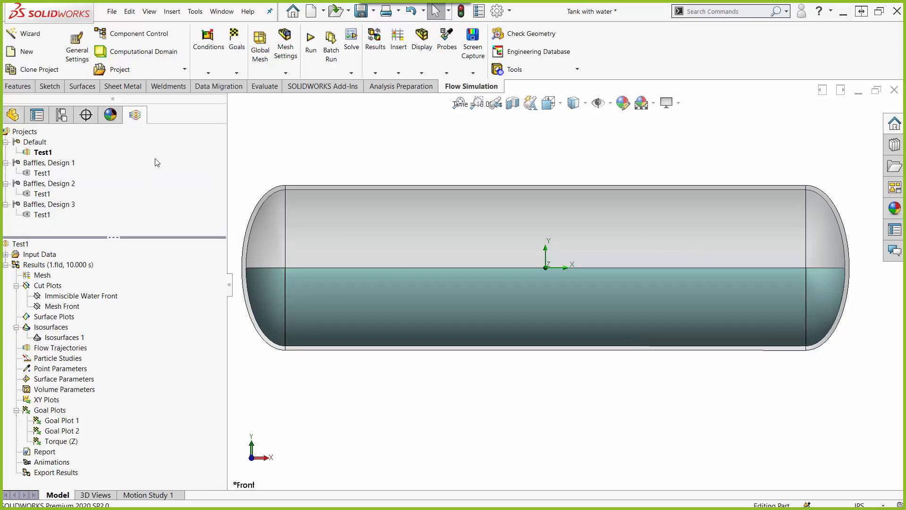
left_click(6, 265)
left_click(6, 254)
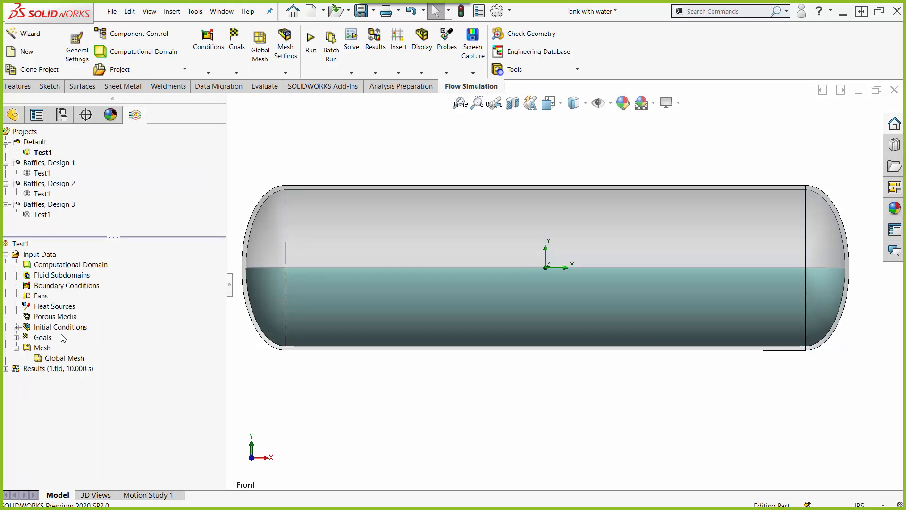
left_click(17, 327)
left_click(63, 338)
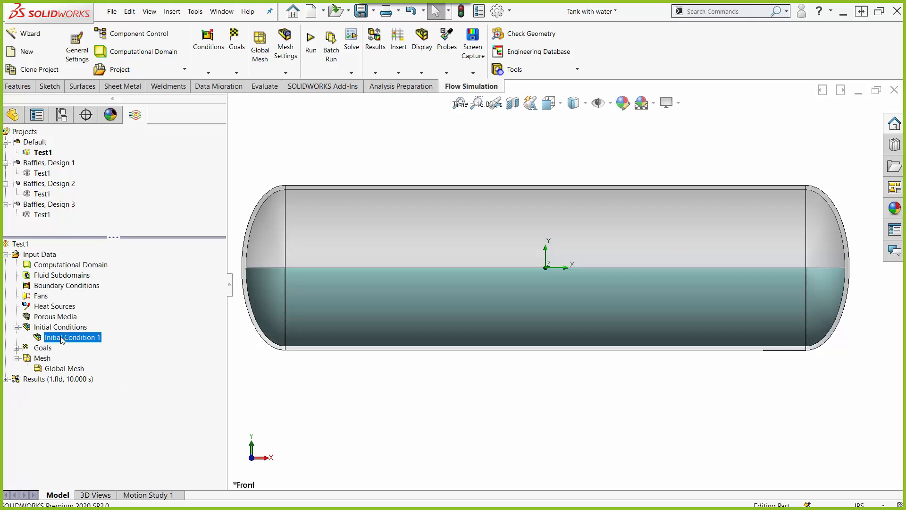
right_click(63, 338)
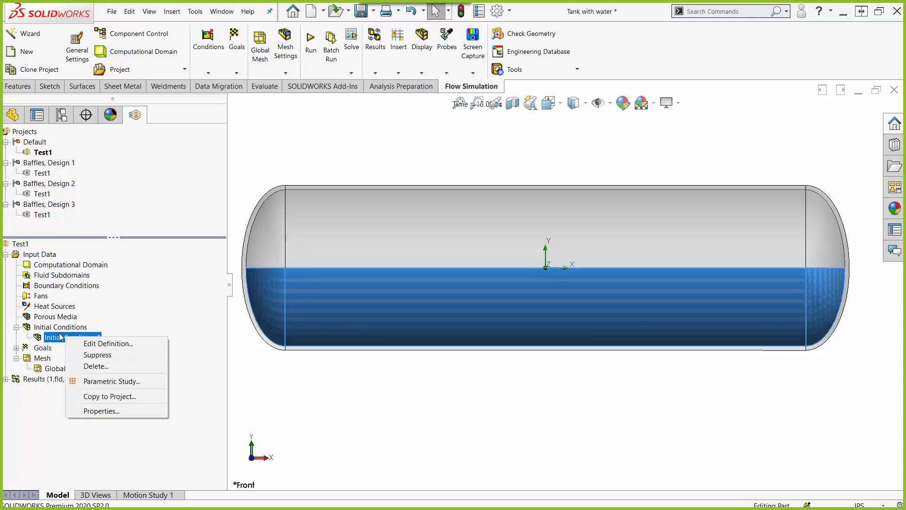
left_click(141, 343)
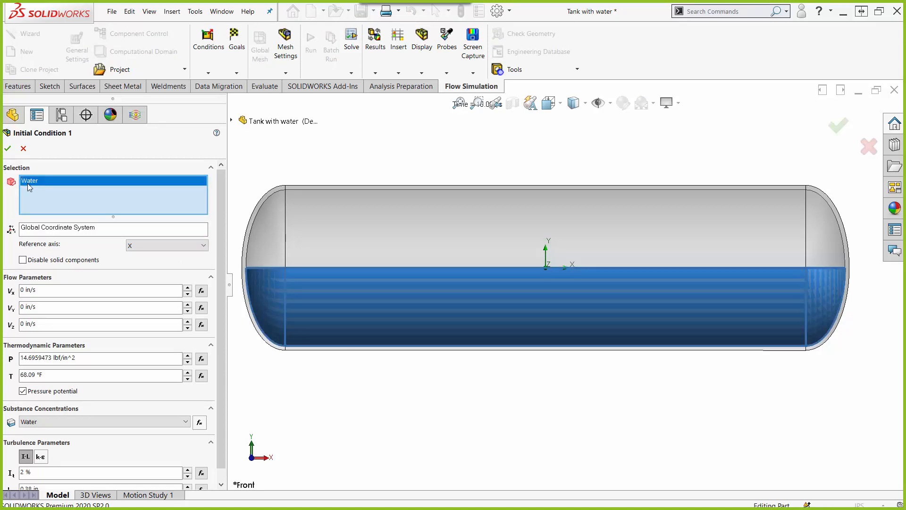
Step: Try disabling solid components for the Water body in Initial Condition 1, check the available substance concentrations, and discard the edit
left_click(28, 183)
left_click(25, 261)
scroll(218, 250, "down", 1)
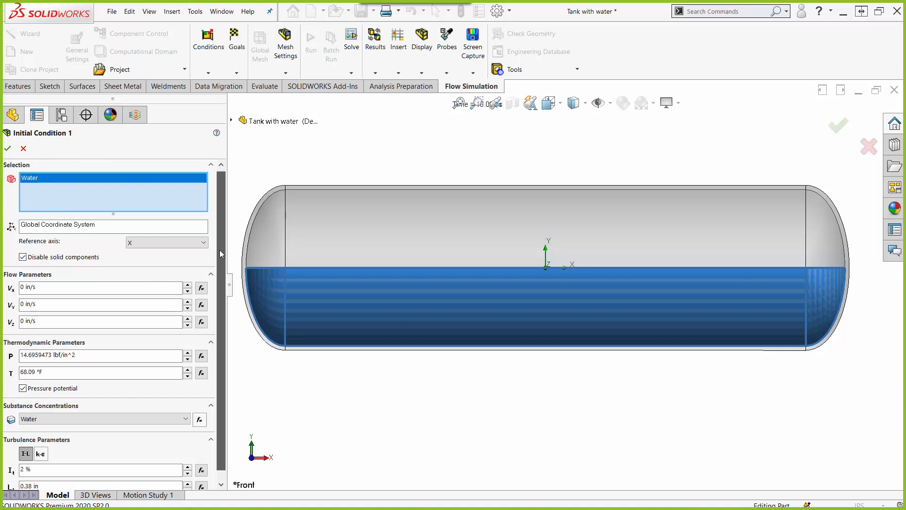
left_click(185, 410)
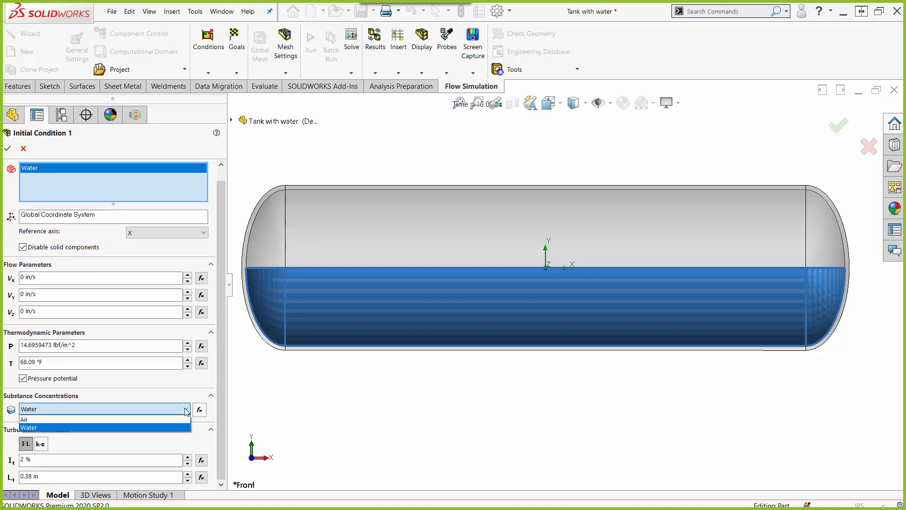
left_click(187, 412)
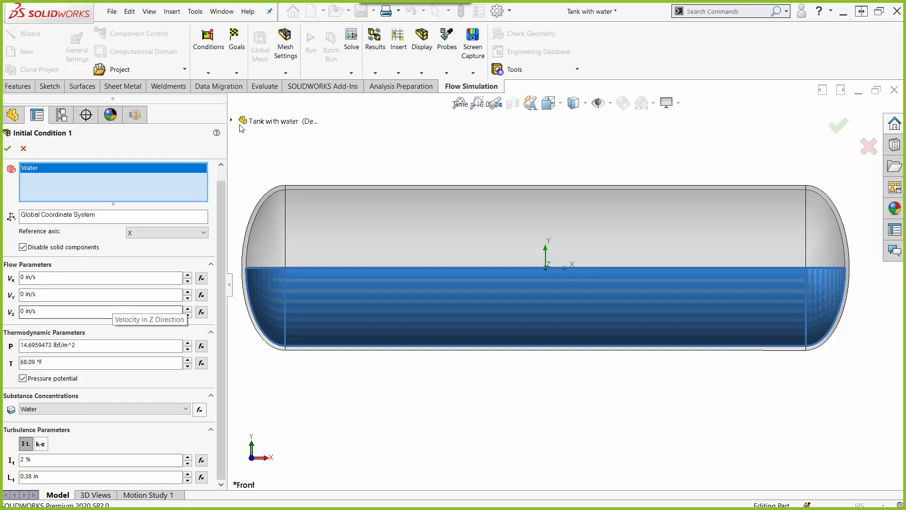
left_click(23, 150)
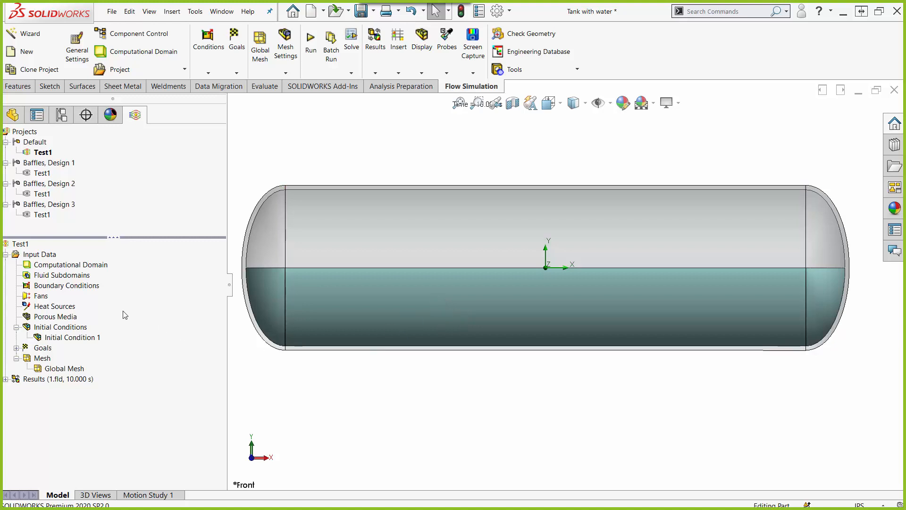
Step: Try inserting a fluid subdomain on the tank's inner Revolve1 face, picked with Select Other, and cancel it
right_click(67, 278)
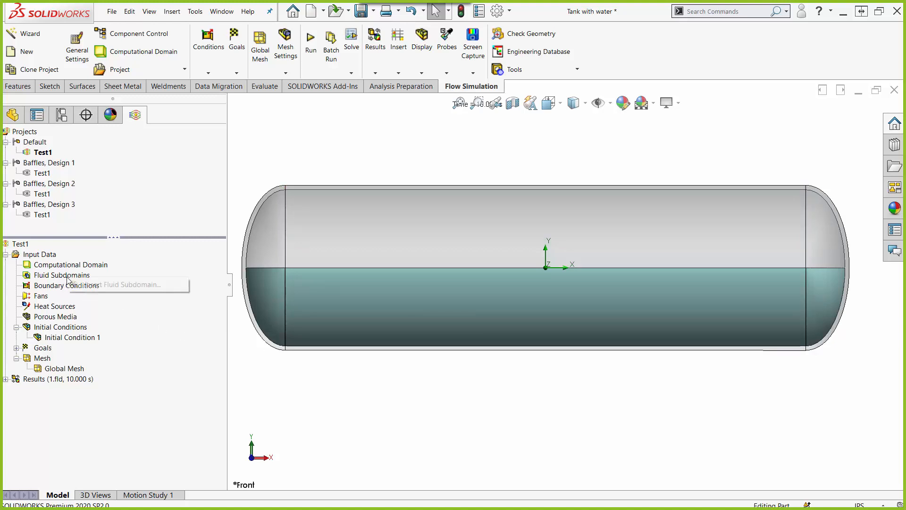
left_click(108, 287)
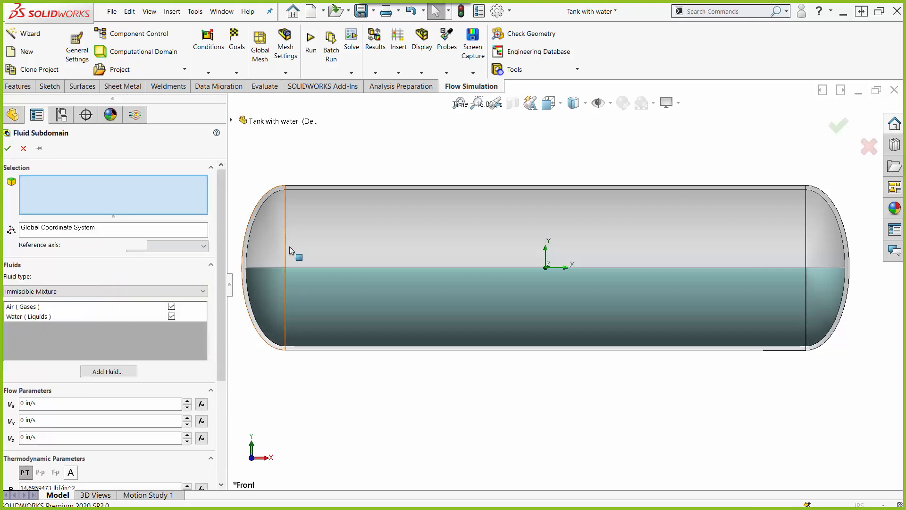
right_click(308, 227)
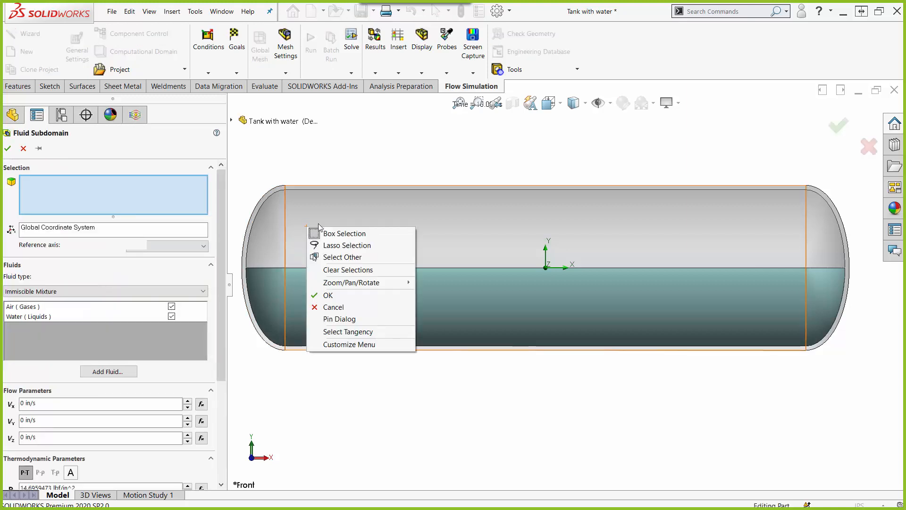
left_click(343, 257)
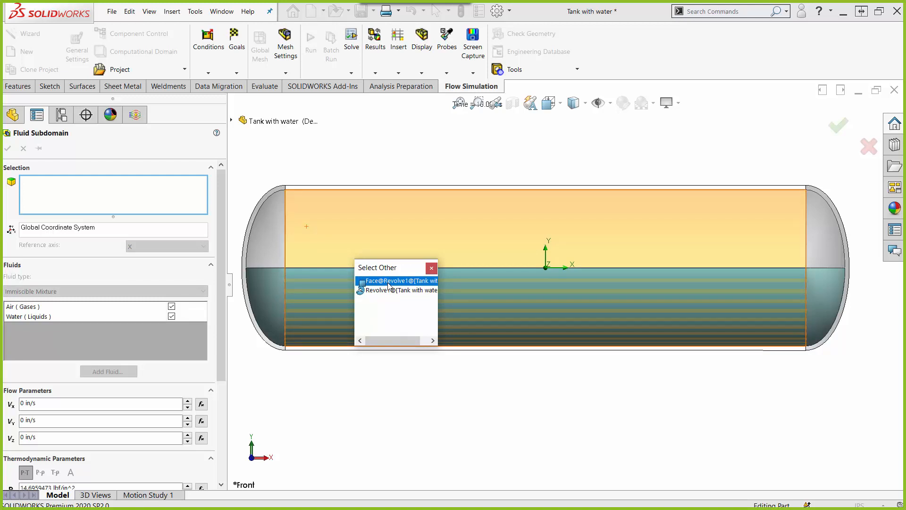
left_click(388, 281)
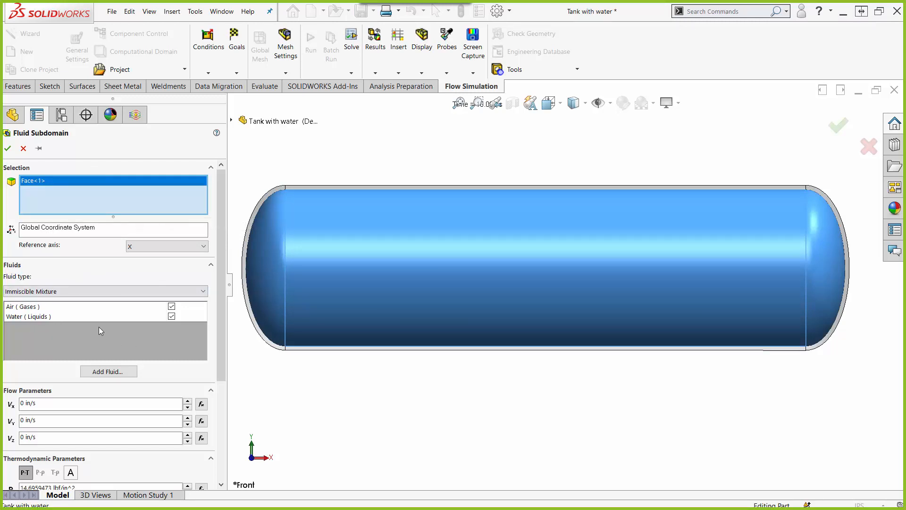
left_click(22, 149)
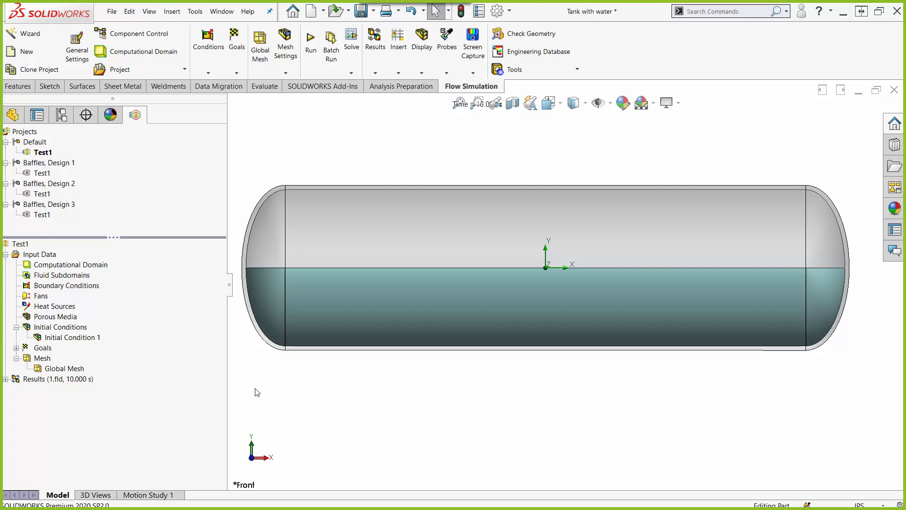
Step: Examine the turbulent energy, force and torque goals of Test1, including the definition of GG Torque (Y) 10, without changing them
left_click(16, 327)
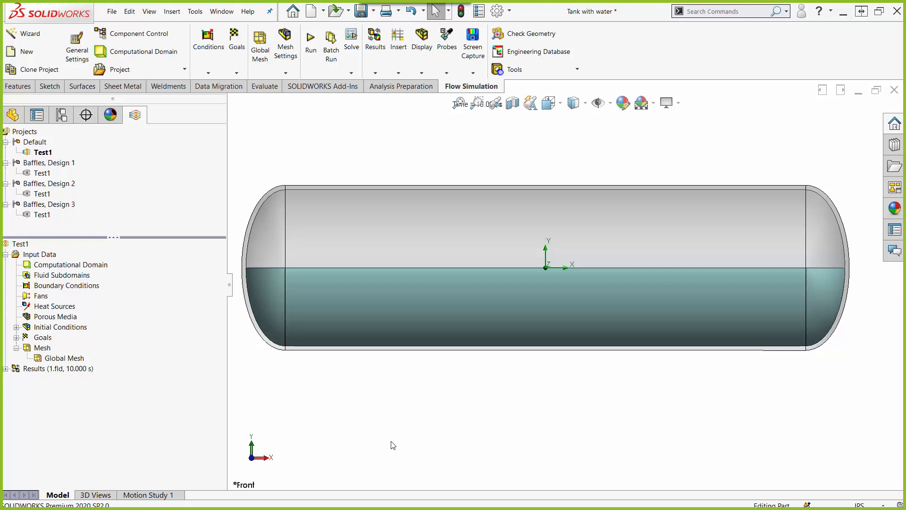
left_click(16, 338)
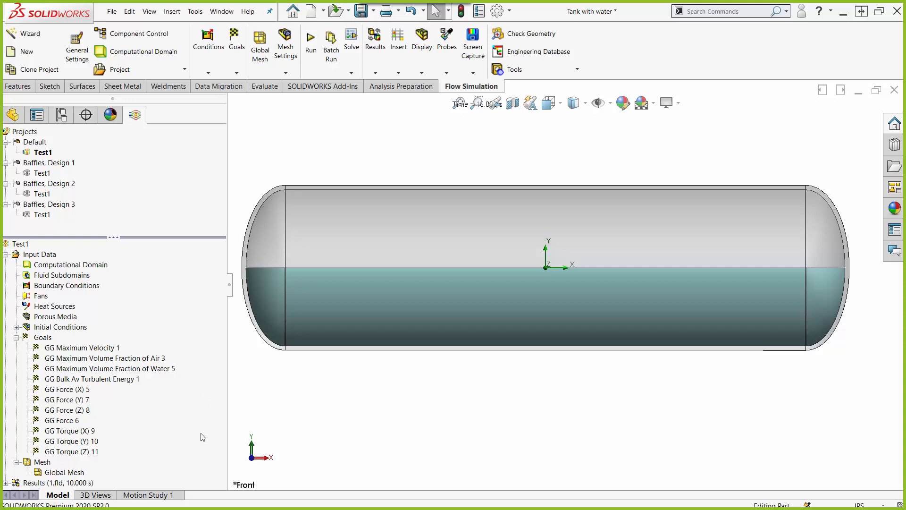
left_click(71, 392)
left_click(75, 454)
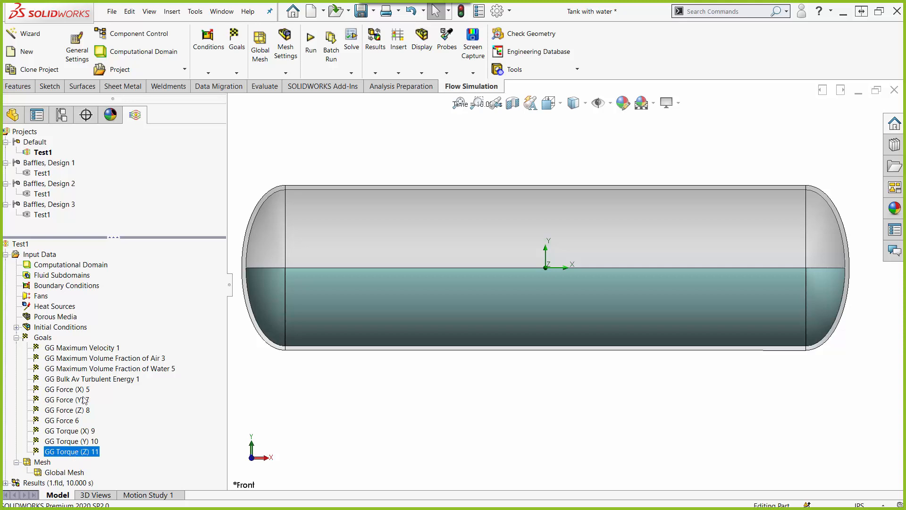
left_click(87, 380)
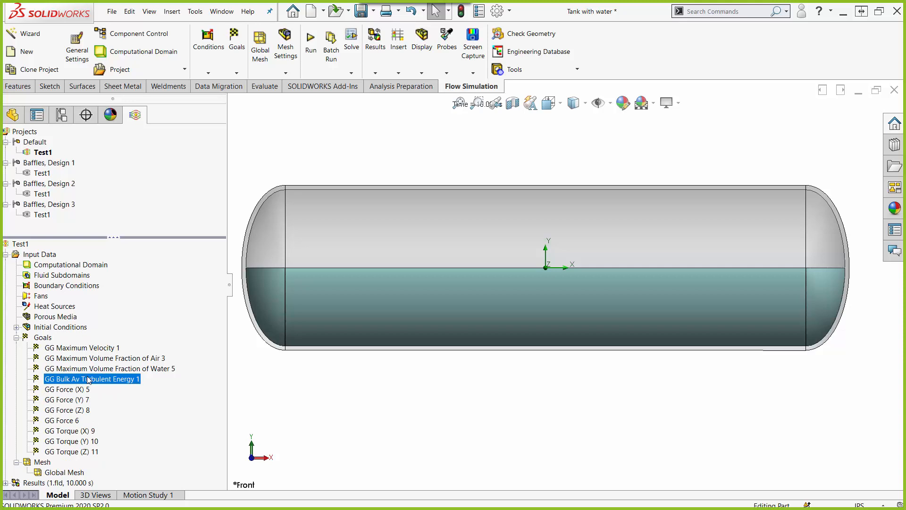
left_click(80, 401)
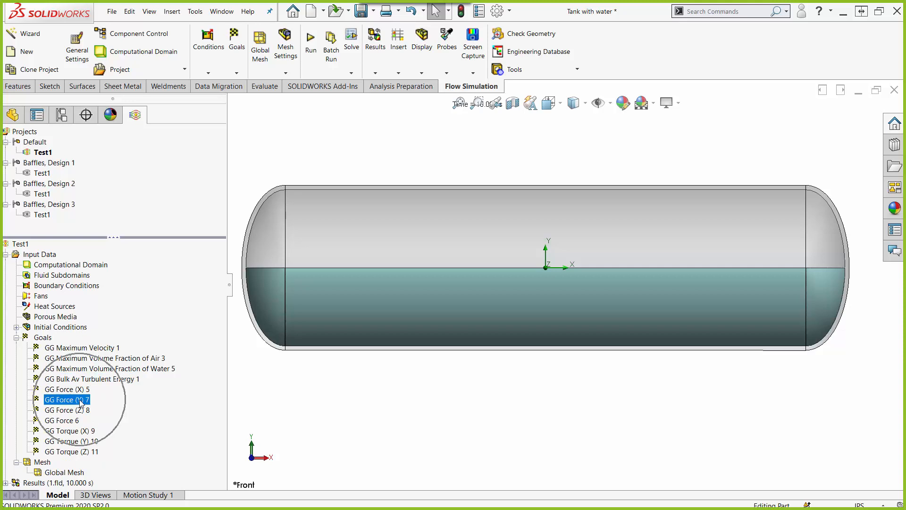
left_click(79, 410)
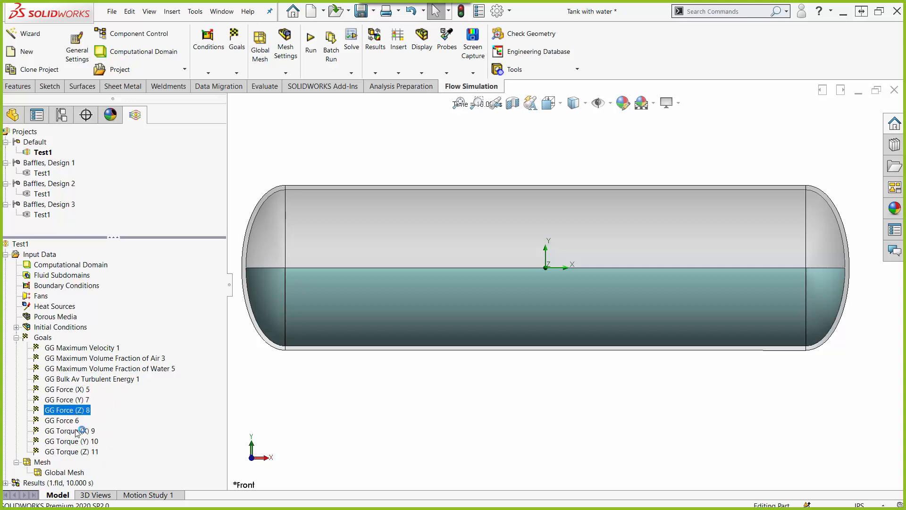
left_click(77, 431)
double_click(76, 441)
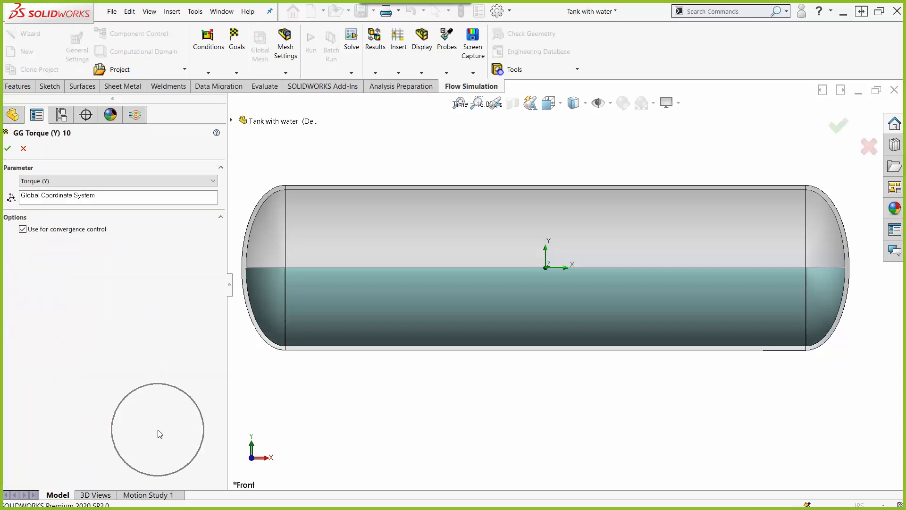
left_click(23, 148)
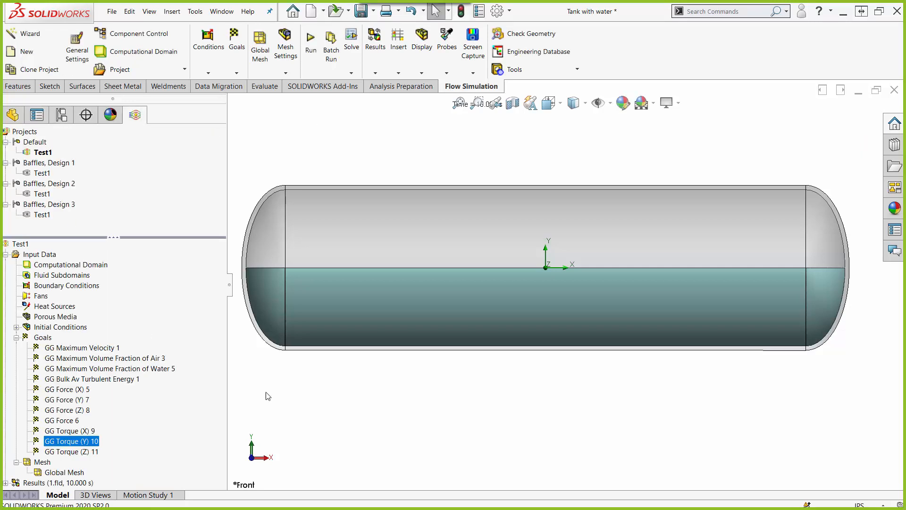
Step: Review the maximum velocity and the air and water volume fraction goals, and check which goal types can be inserted
left_click(105, 348)
left_click(104, 359)
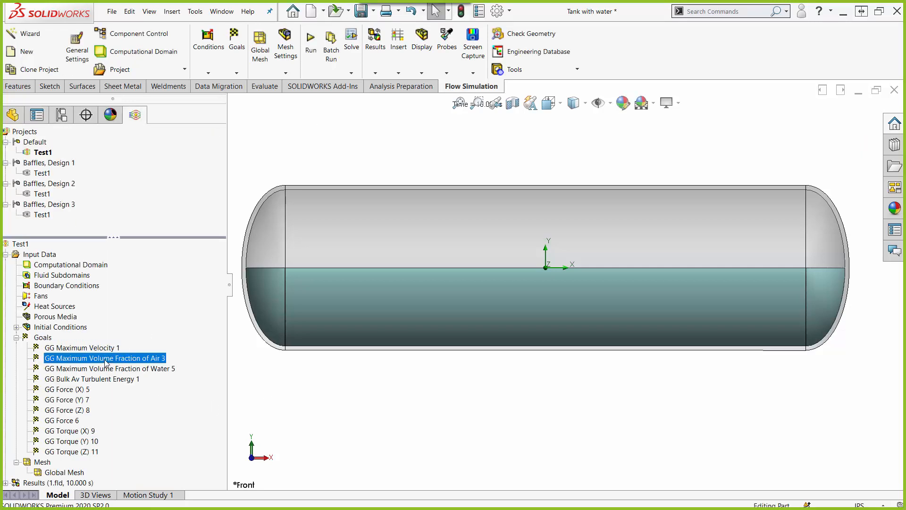
left_click(104, 369)
left_click(102, 349)
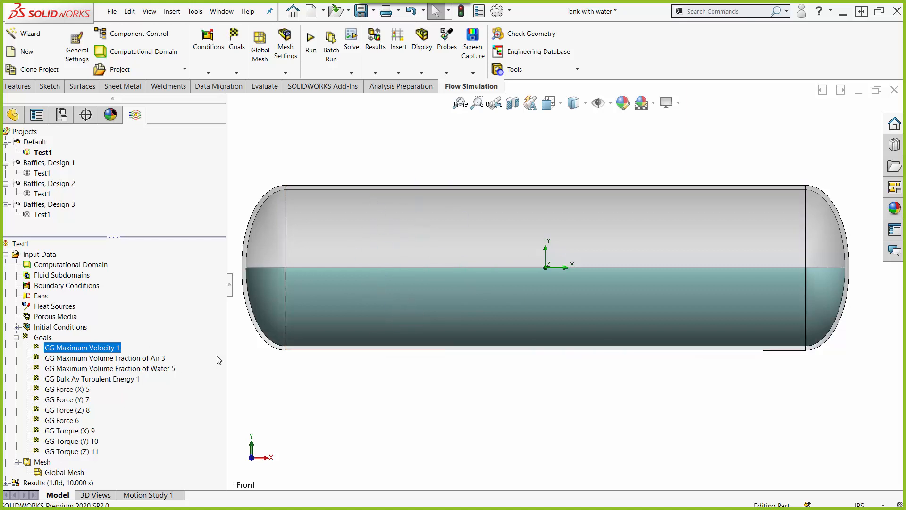
left_click(111, 348)
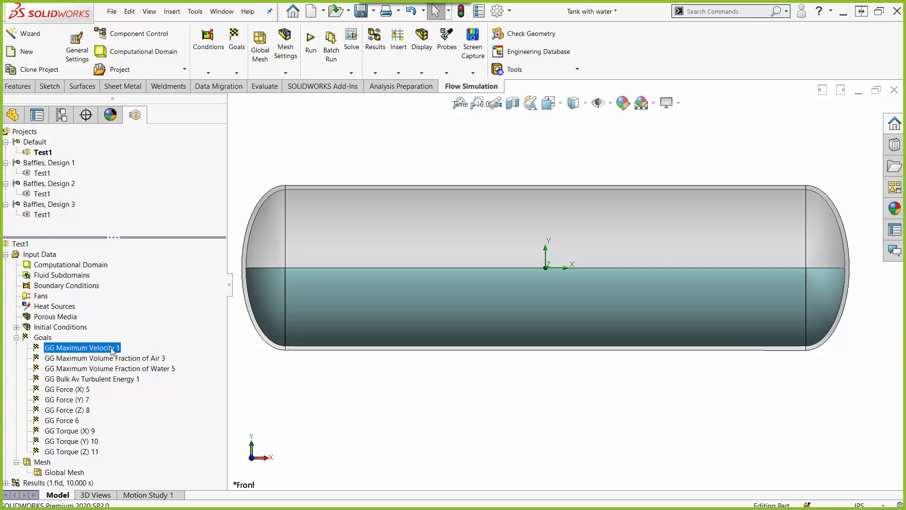
left_click(114, 359)
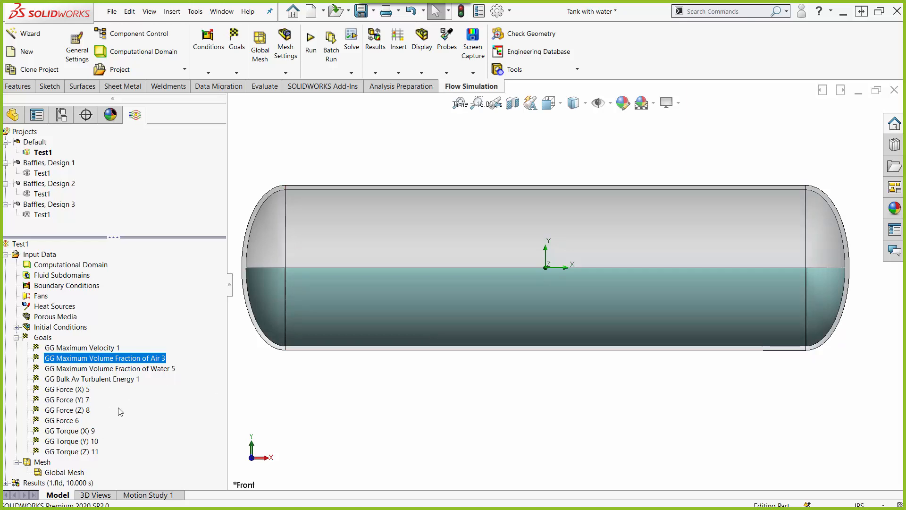
right_click(46, 342)
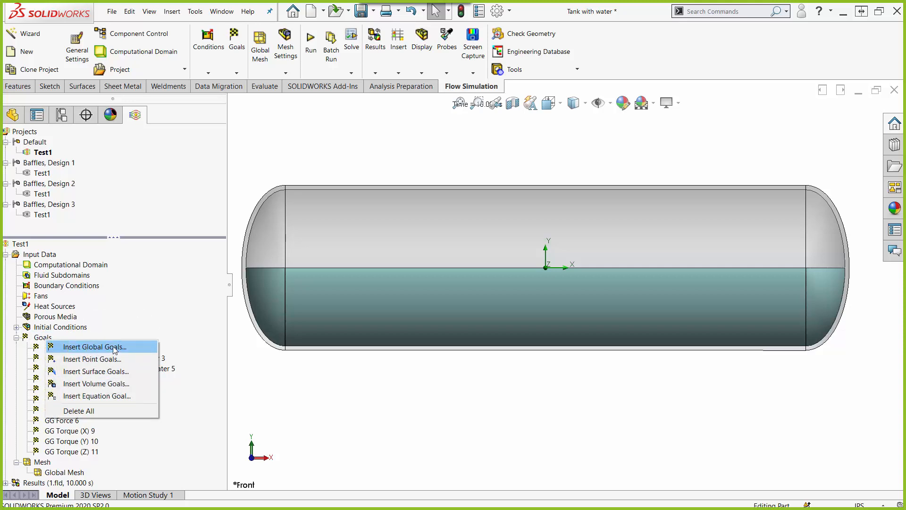
left_click(16, 337)
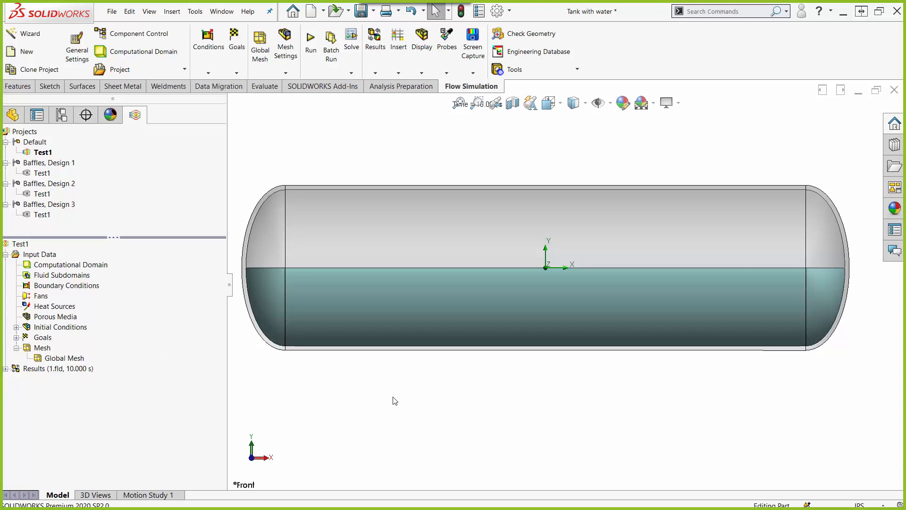
Step: Hide the Water solid body and return to the Flow Simulation project tree
left_click(12, 115)
right_click(39, 214)
left_click(43, 193)
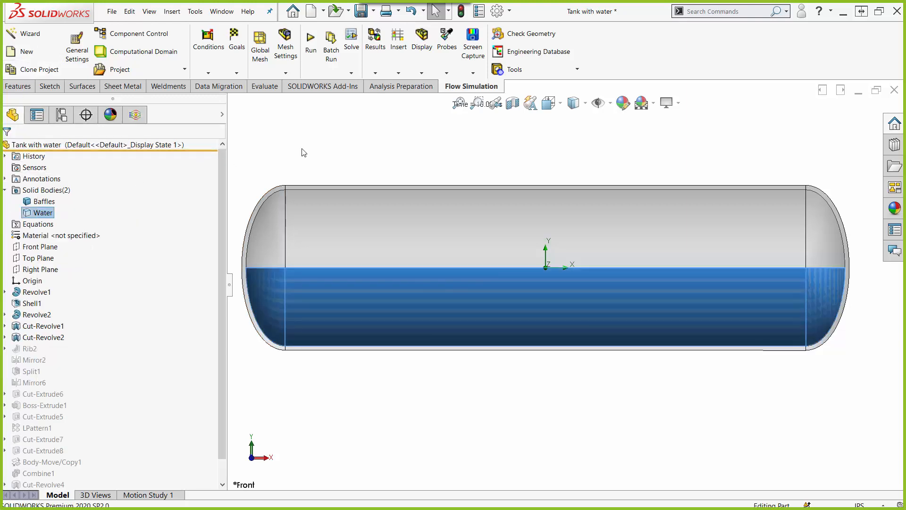
left_click(126, 114)
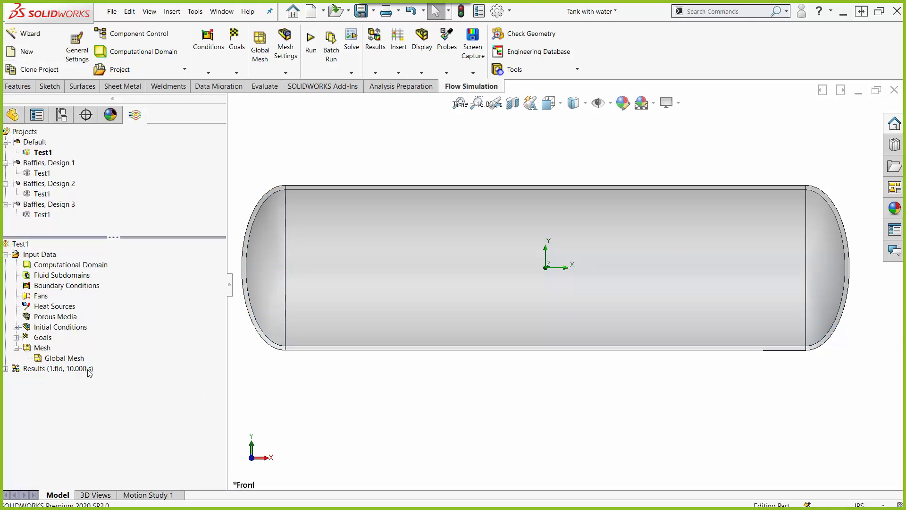
Step: Open the Global Mesh definition, preview refinement levels 0, 1, 2 and 3 on the tank, and turn the refinement display off
left_click(63, 362)
right_click(62, 361)
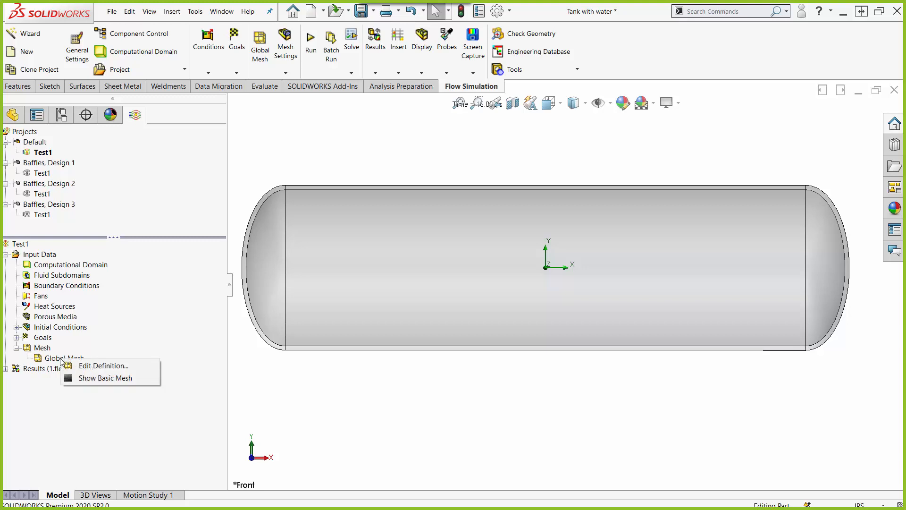
left_click(115, 364)
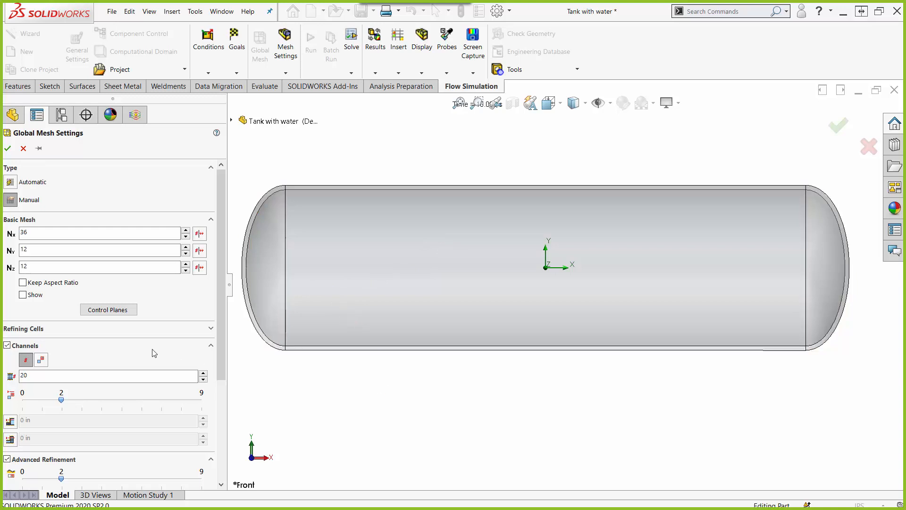
scroll(90, 359, "down", 3)
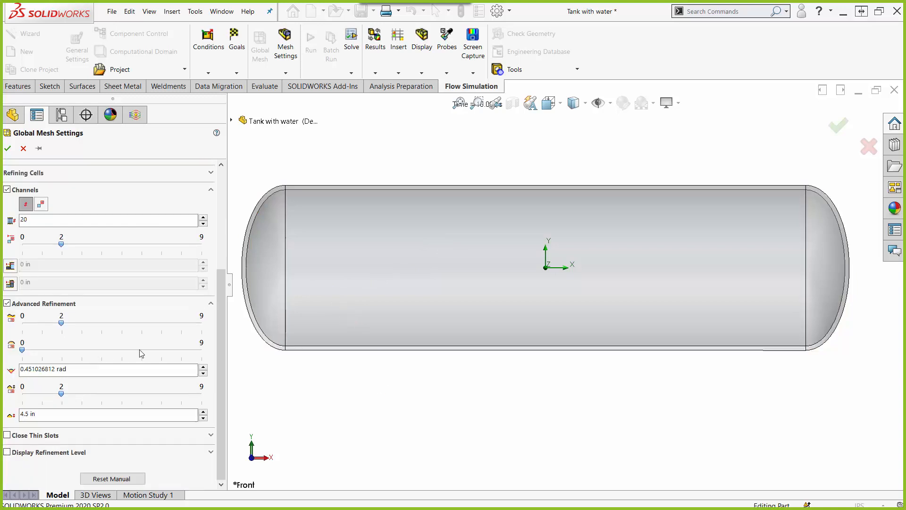
left_click(7, 451)
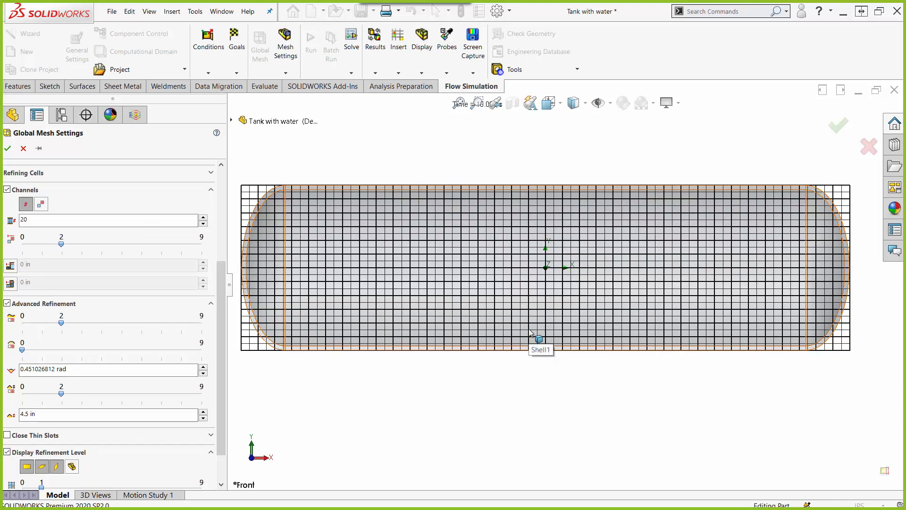
scroll(156, 420, "down", 1)
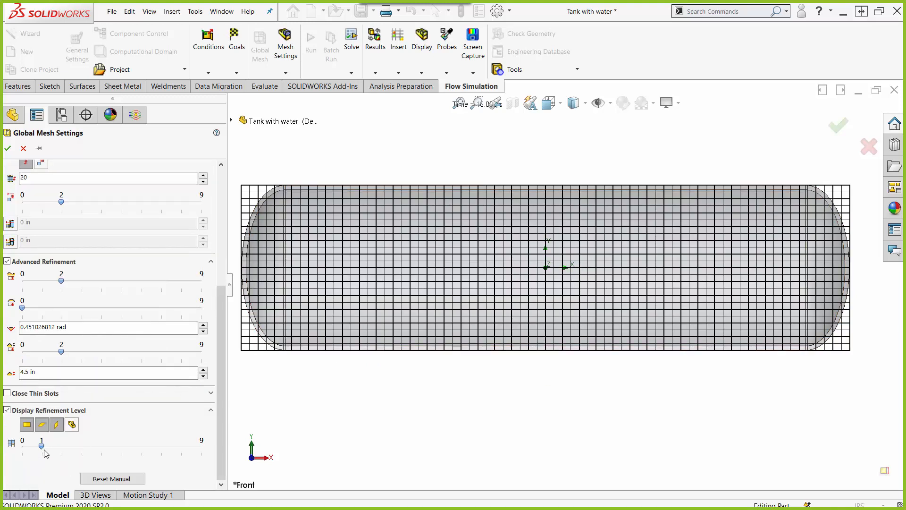
left_click_drag(42, 449, 22, 449)
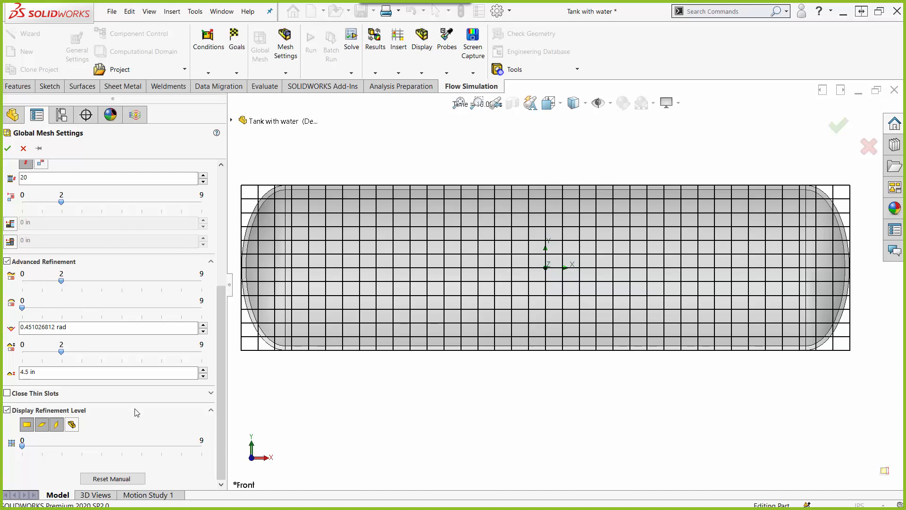
left_click(42, 447)
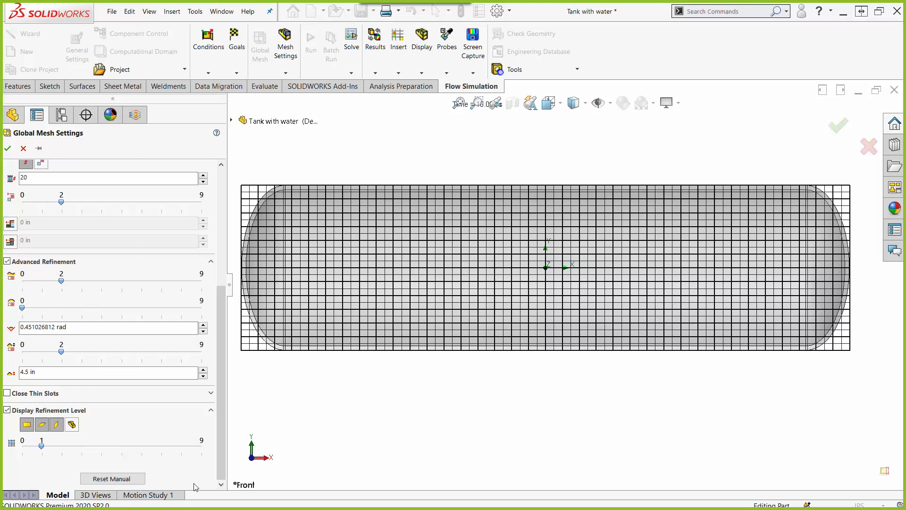
left_click(61, 448)
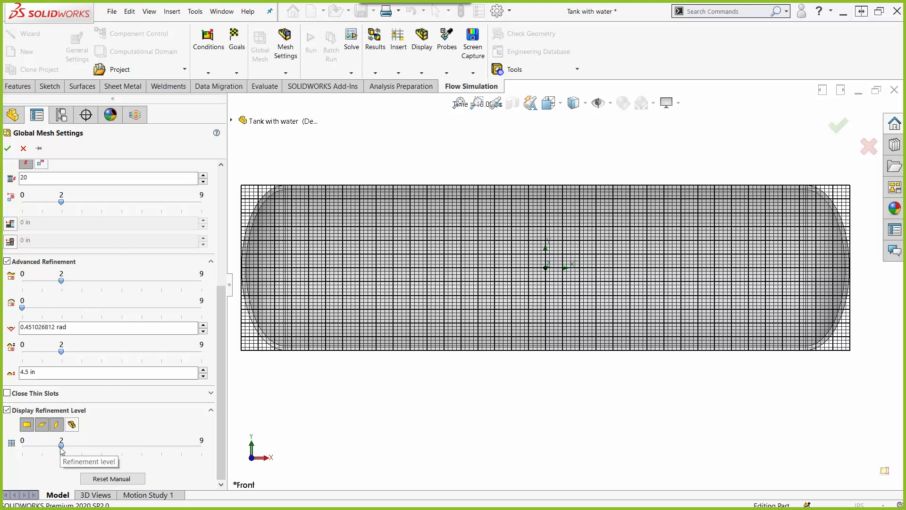
left_click_drag(61, 448, 82, 449)
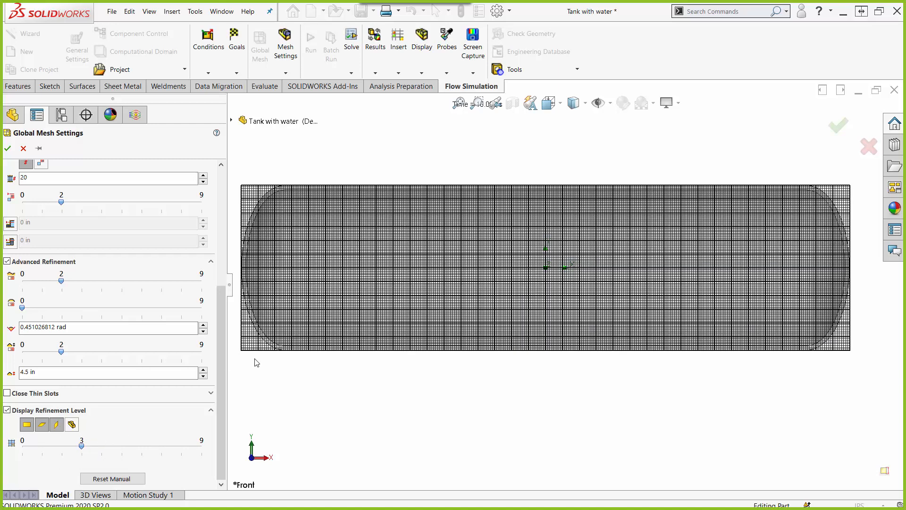
left_click(7, 411)
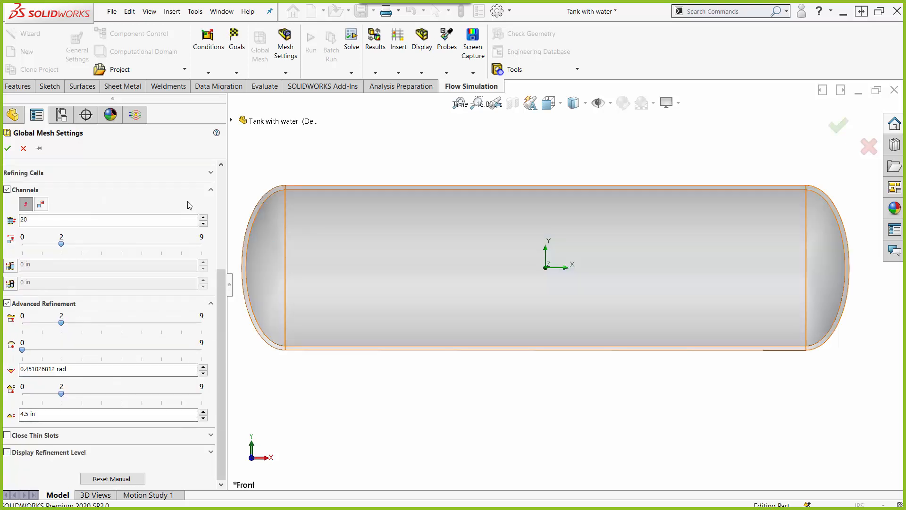
Step: Check the basic mesh and refining cells values in the Global Mesh settings, and close them without saving changes
left_click_drag(219, 313, 216, 198)
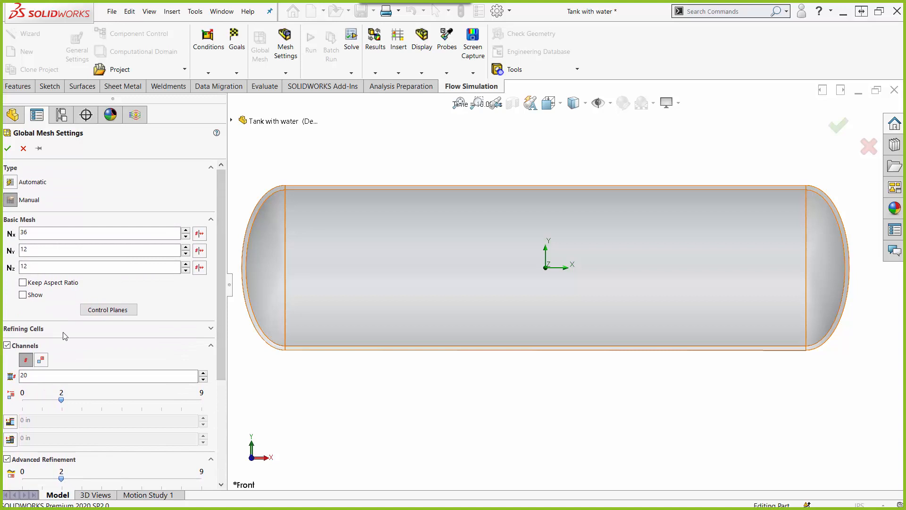
left_click(211, 329)
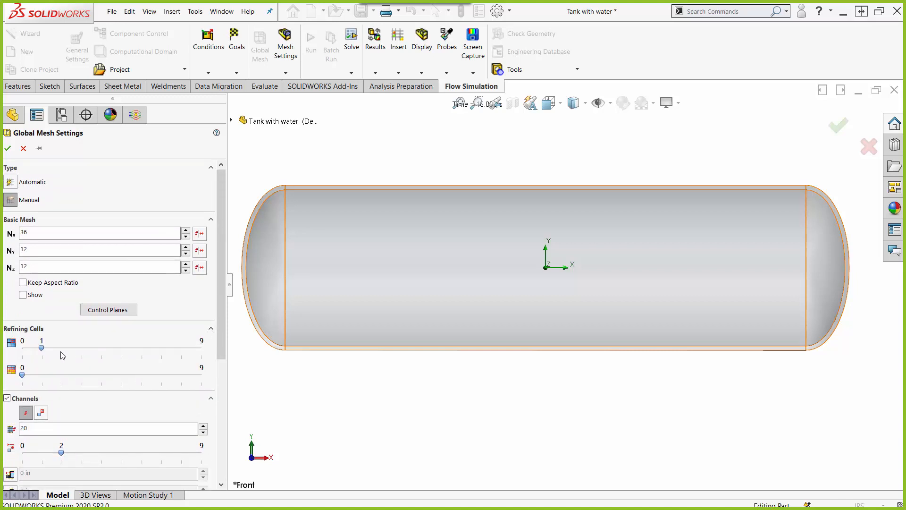
key("ctrl")
key("ctrl")
left_click(22, 149)
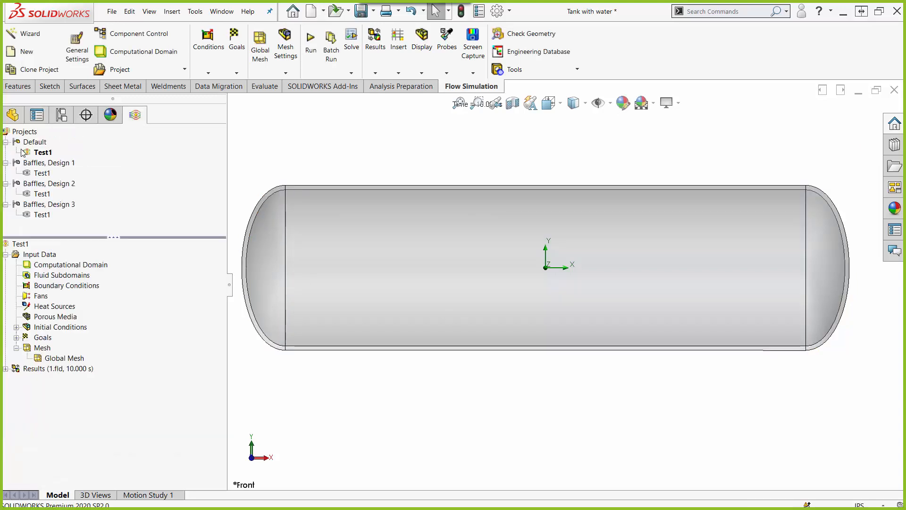
Step: Show the Mesh Front cut plot from the Test1 results to inspect the tank's mesh, and hide it again
left_click(16, 347)
left_click(6, 254)
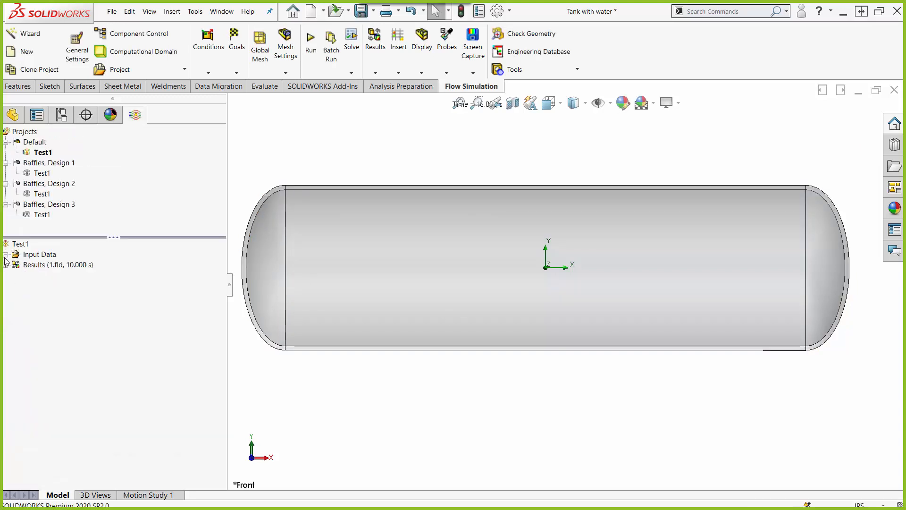
left_click(6, 264)
right_click(72, 307)
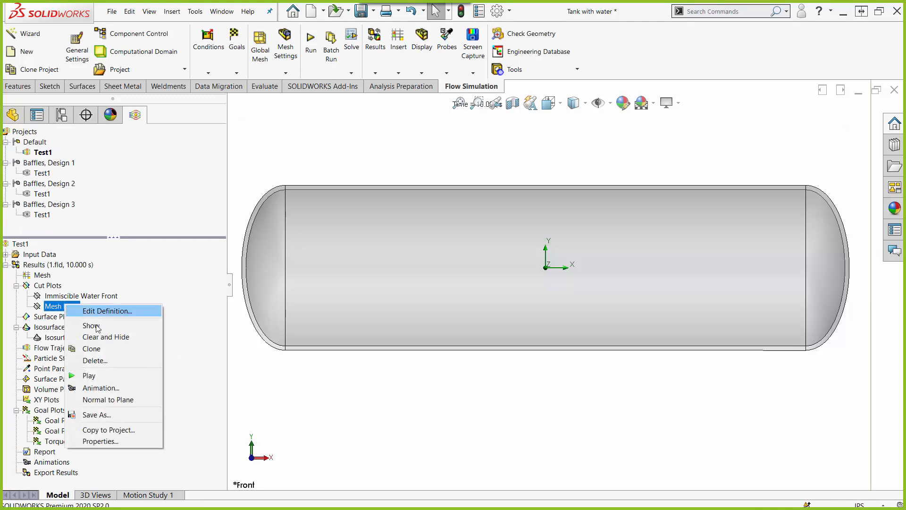
left_click(97, 323)
left_click(382, 421)
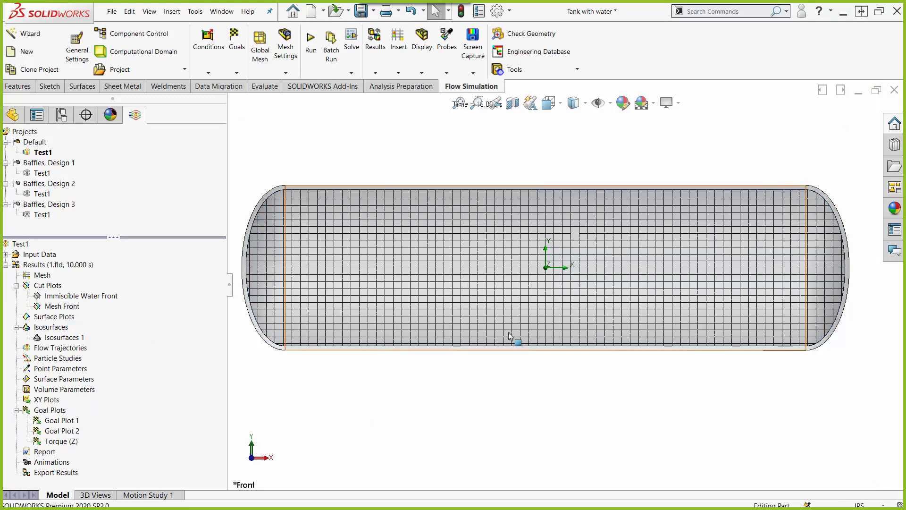
right_click(73, 308)
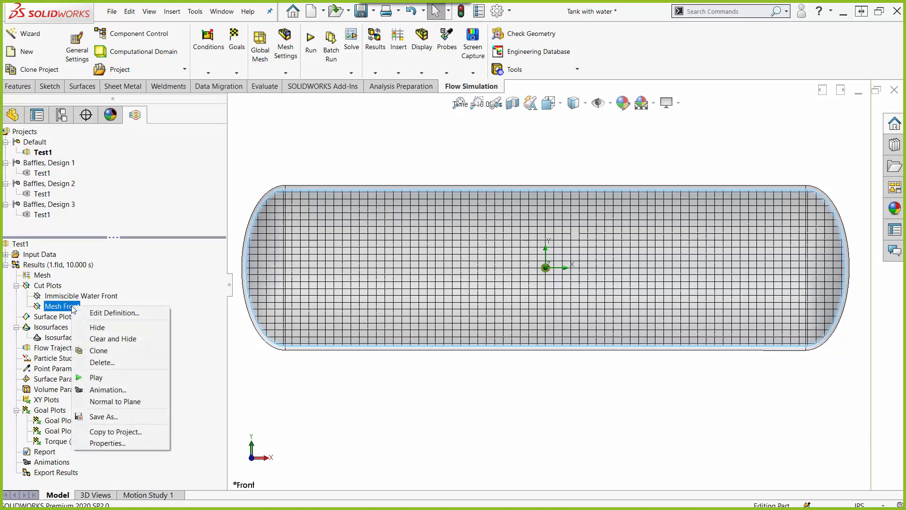
left_click(143, 329)
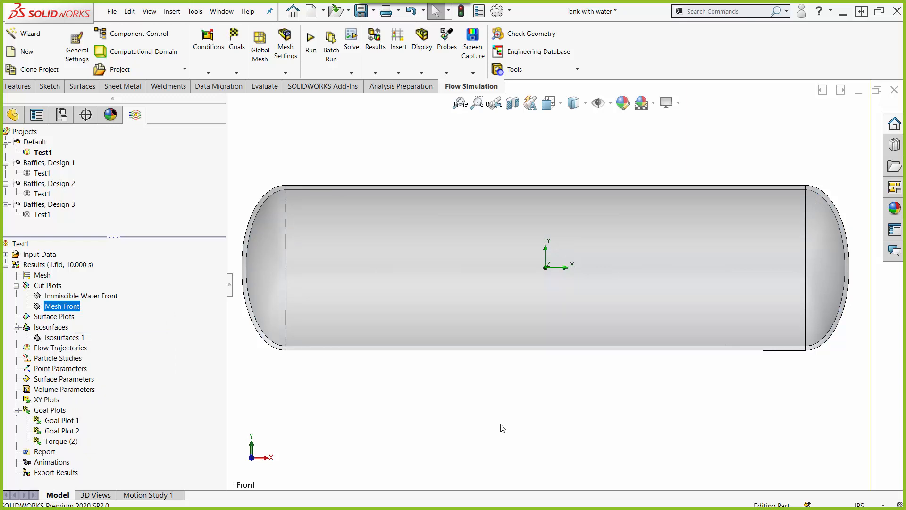
Step: Open the Calculation Control Options of Test1 and examine the Saving settings for backup files, full results and Transient Explorer parameters
right_click(32, 257)
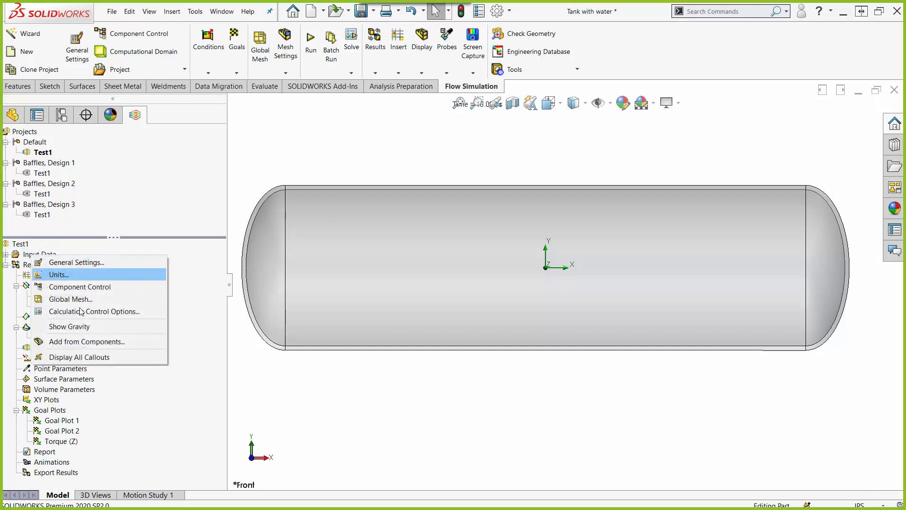
left_click(95, 312)
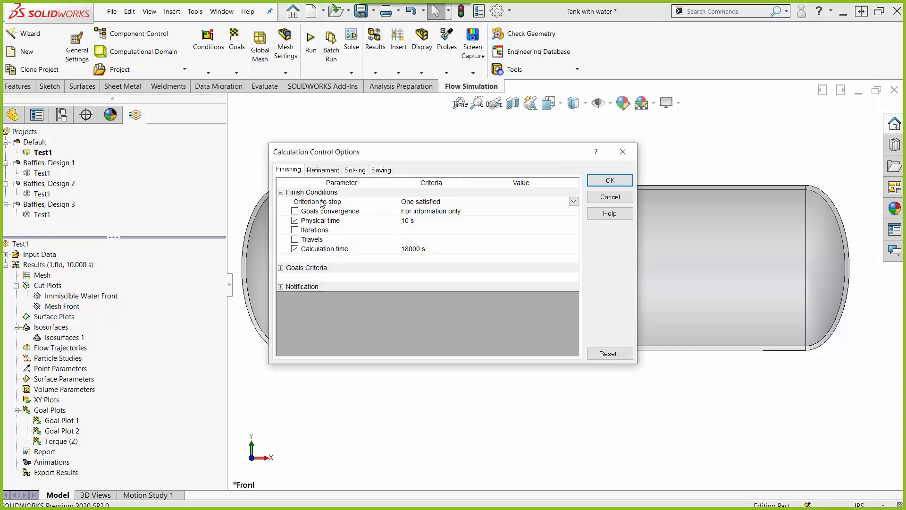
left_click(381, 170)
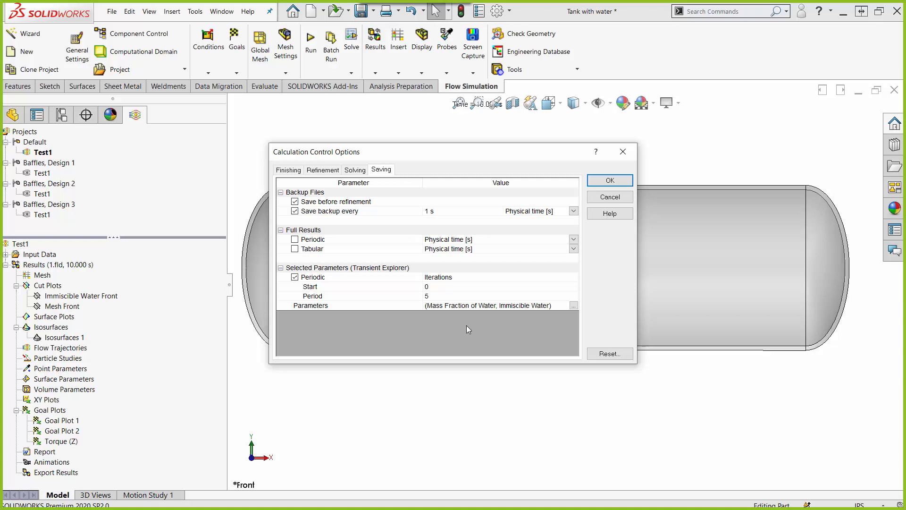
left_click(378, 172)
left_click(370, 278)
key("ctrl")
key("ctrl")
key("ctrl")
key("ctrl")
key("ctrl")
key("ctrl")
key("ctrl")
key("ctrl")
Step: Check the list of parameters saved for the Transient Explorer and close it without changes
left_click(573, 306)
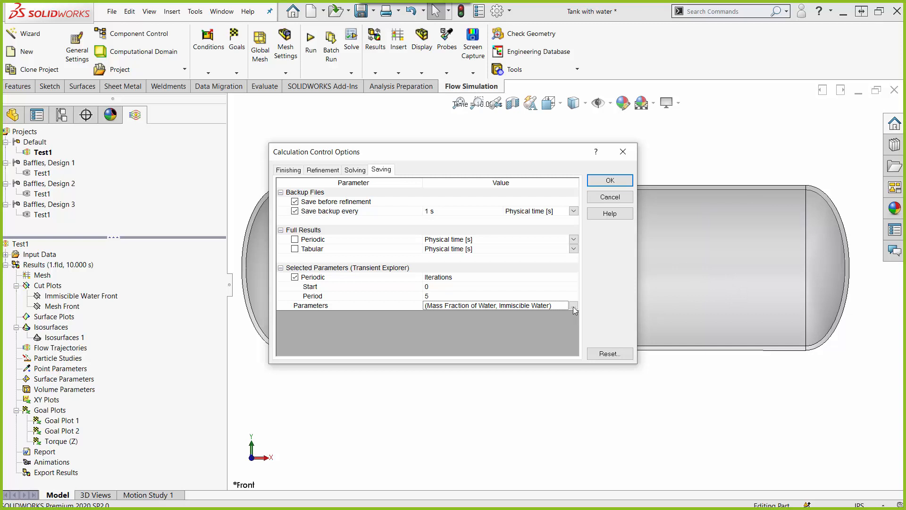
left_click(574, 307)
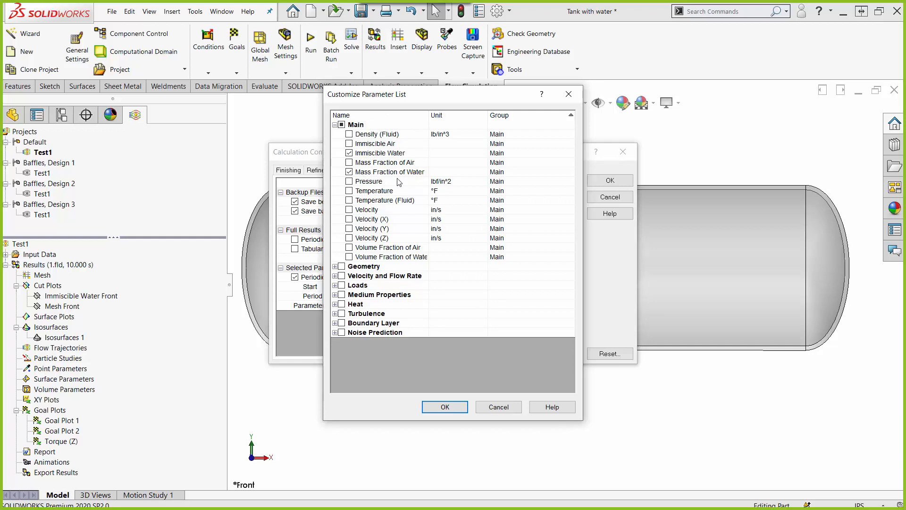
left_click(571, 98)
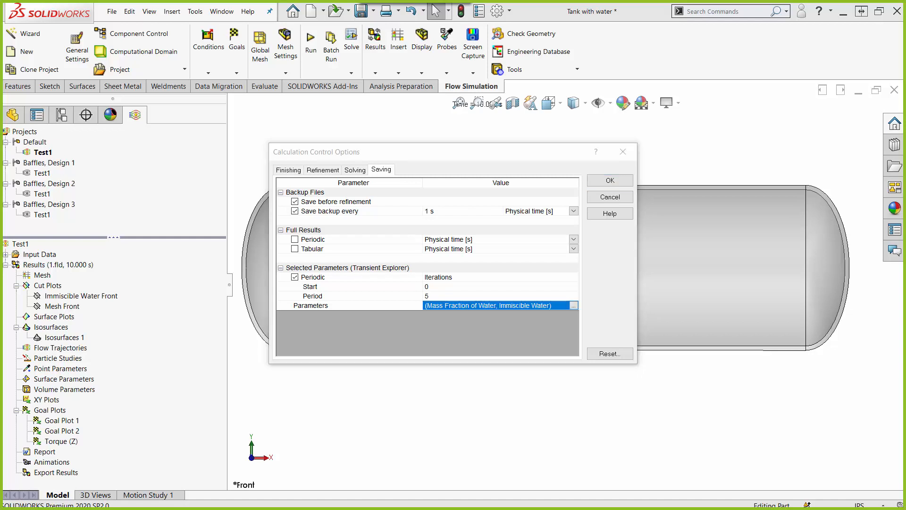
Step: Review the time step choices, refinement setting and finish conditions in the Calculation Control Options, and close them without saving
left_click(349, 172)
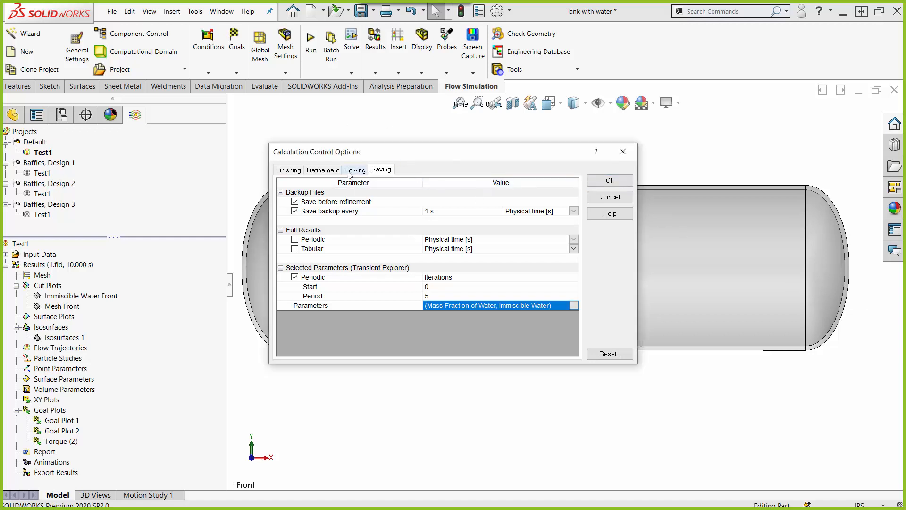
left_click(354, 170)
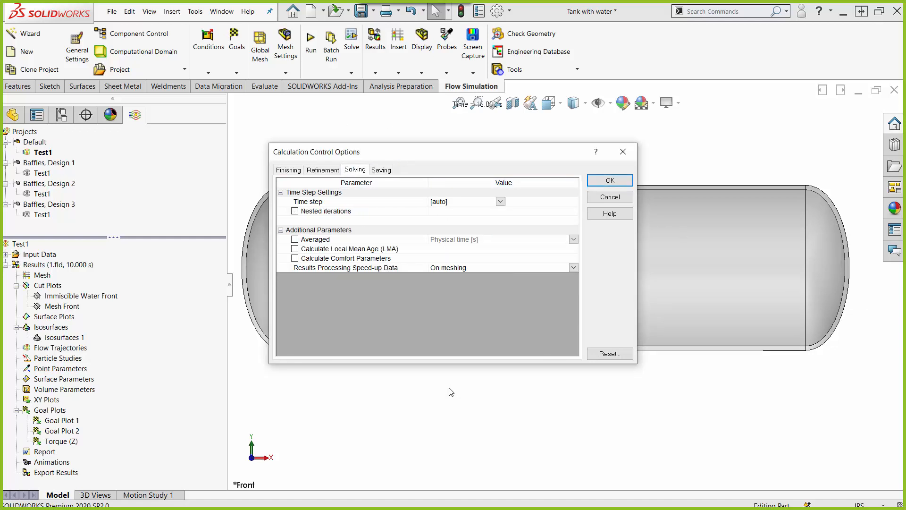
left_click(445, 203)
left_click(501, 201)
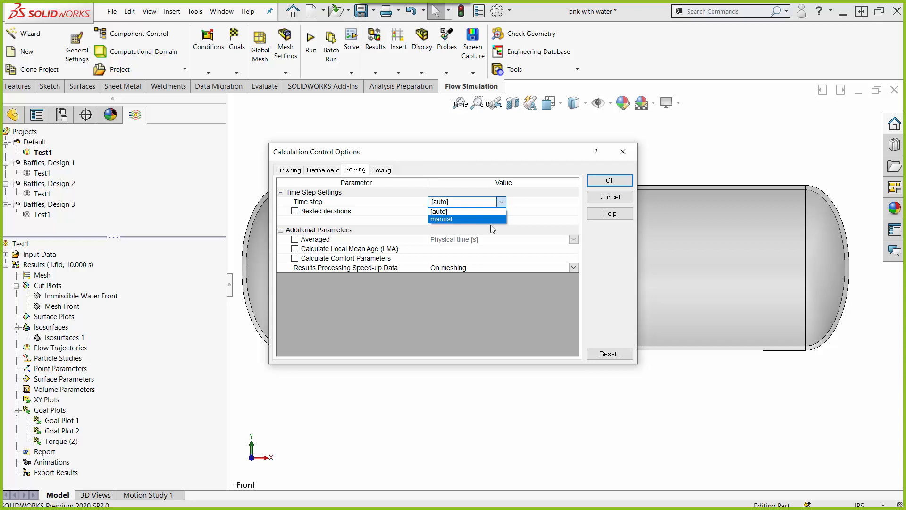
left_click(322, 170)
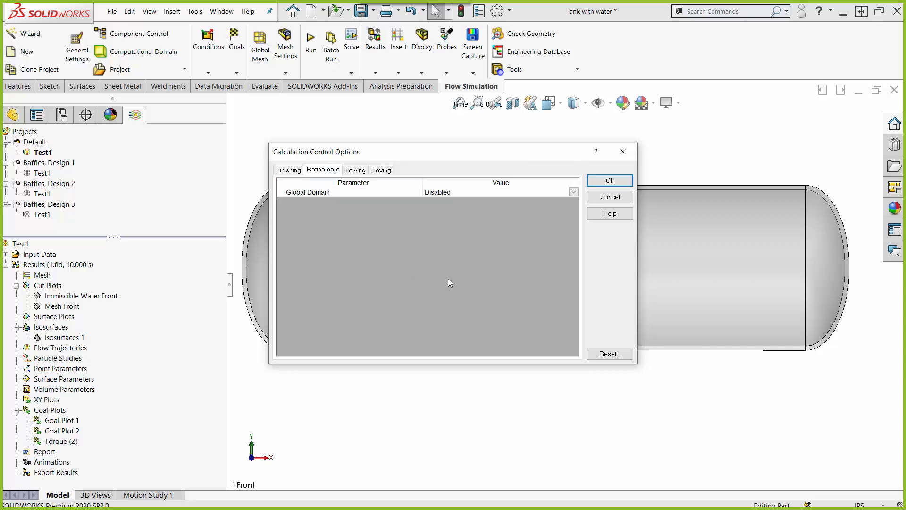
left_click(289, 170)
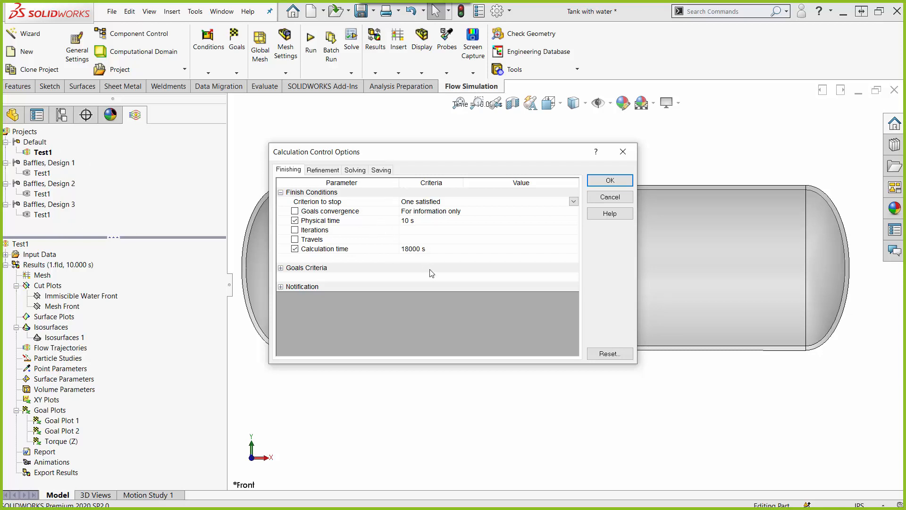
key("ctrl")
key("ctrl")
left_click(623, 152)
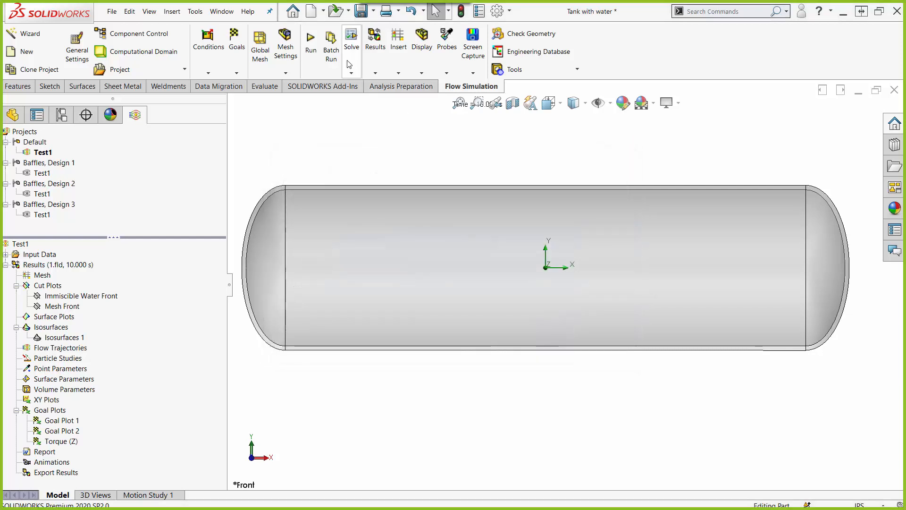
Step: Open Batch Run for the Test1 projects, set the number of simultaneous runs to 2, and close it without running
left_click(351, 70)
left_click(331, 52)
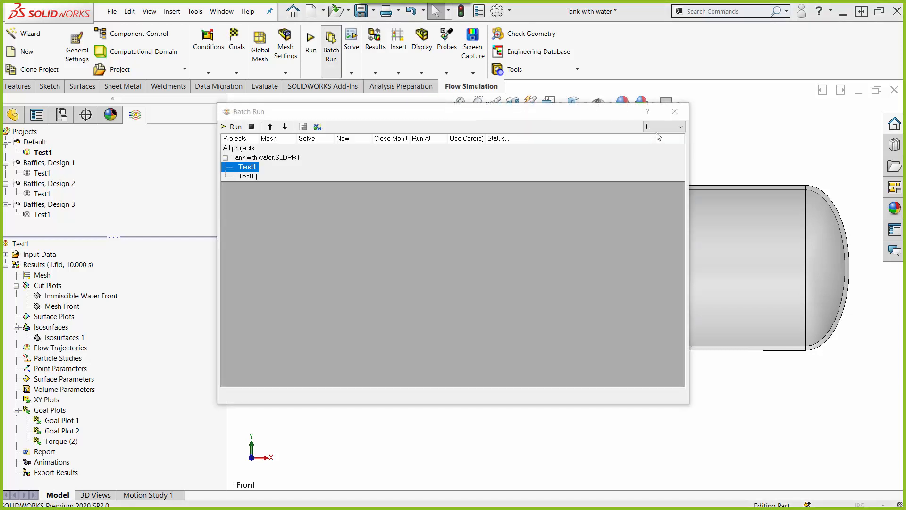
left_click(664, 126)
left_click(660, 142)
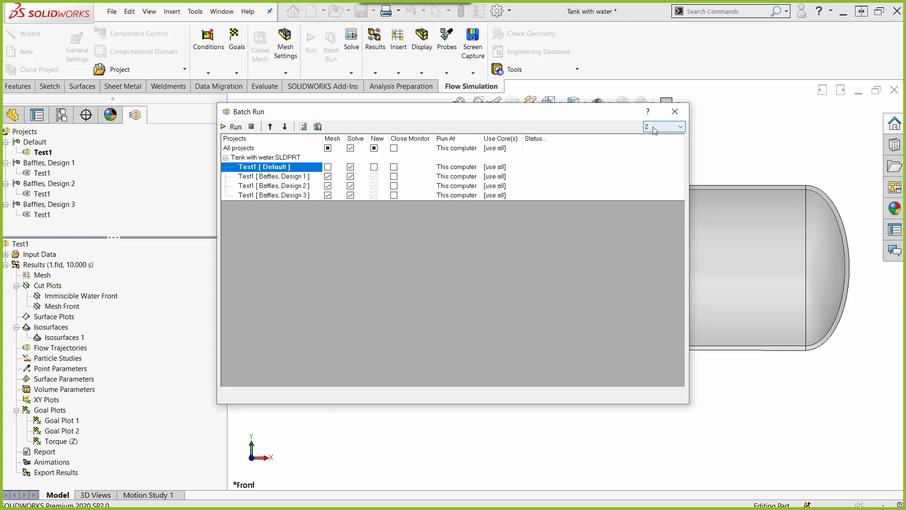
left_click(675, 111)
Step: Reopen the Calculation Control Options, clear the Calculation time finish condition, and close them without saving
right_click(39, 254)
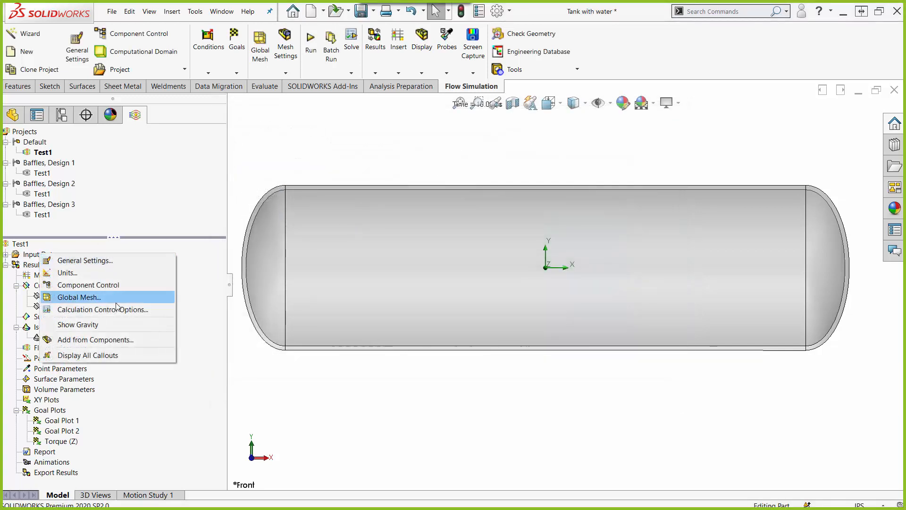
left_click(112, 311)
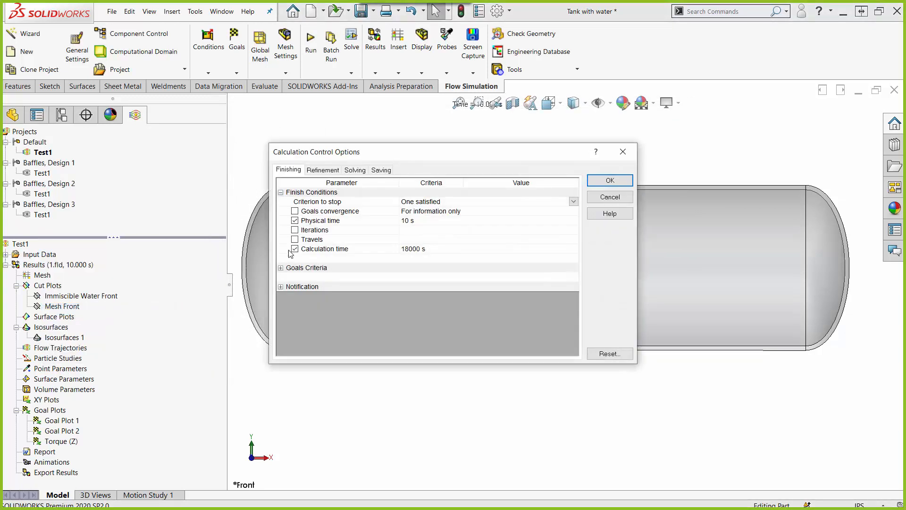
left_click(295, 249)
left_click(619, 151)
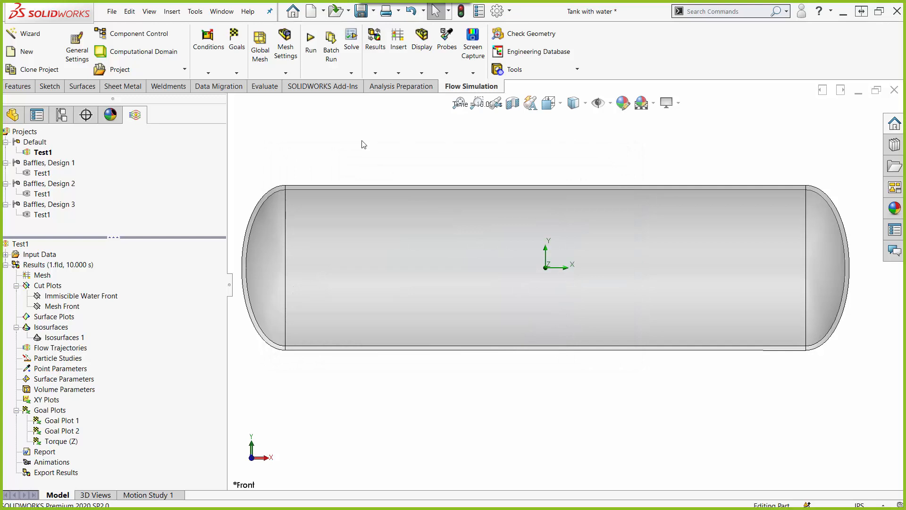
Step: Check the startup, core usage and results loading options for running Test1, and close them without starting the calculation
left_click(310, 41)
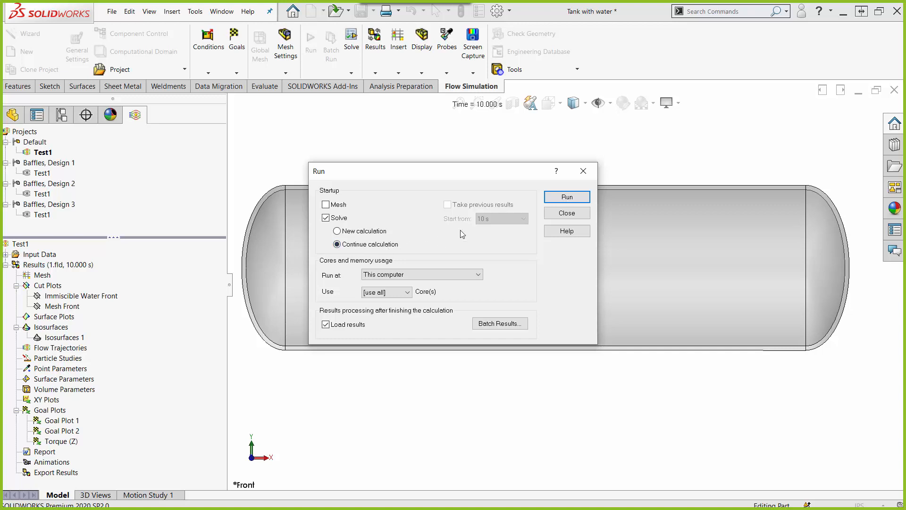
left_click(586, 173)
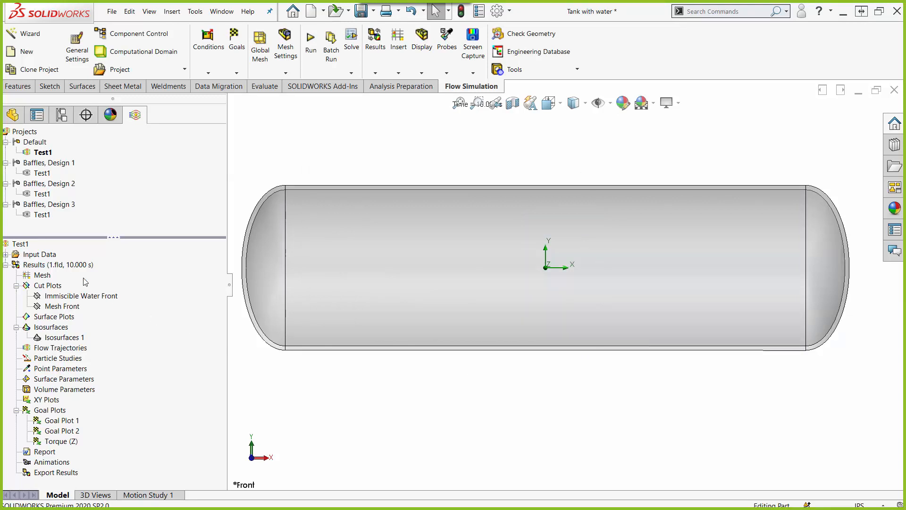
Step: Activate the Transient Explorer for the Test1 results and show the Immiscible Water Front cut plot
right_click(52, 265)
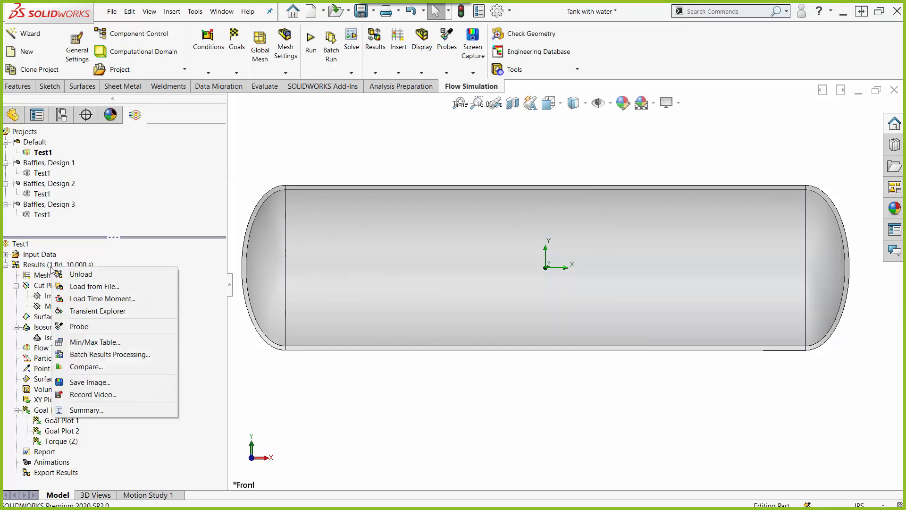
left_click(88, 312)
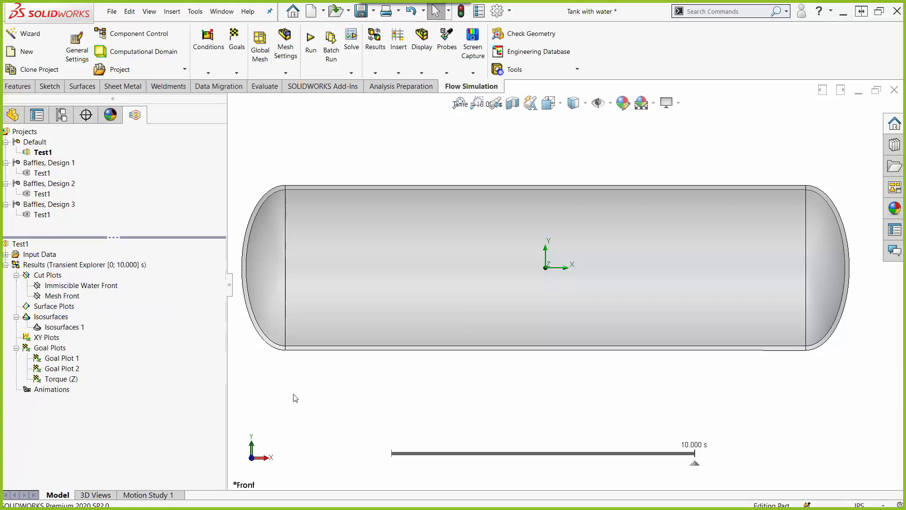
right_click(66, 287)
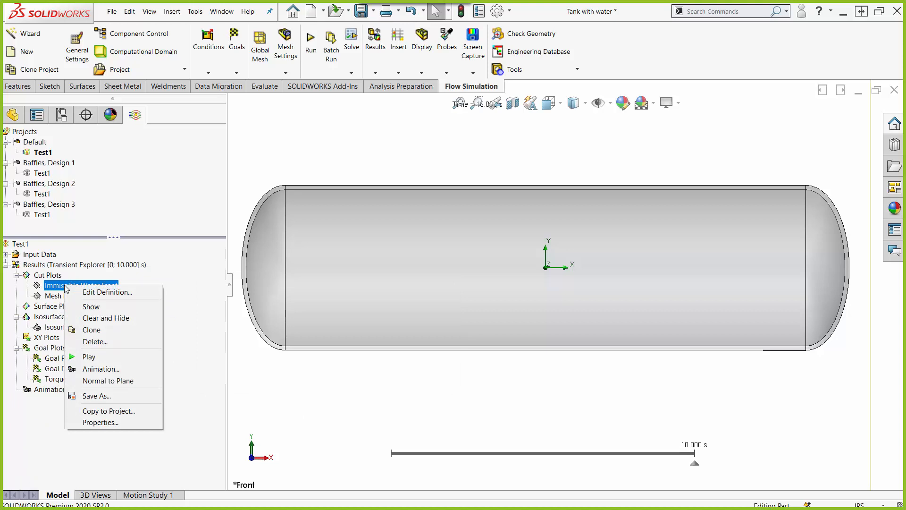
left_click(91, 307)
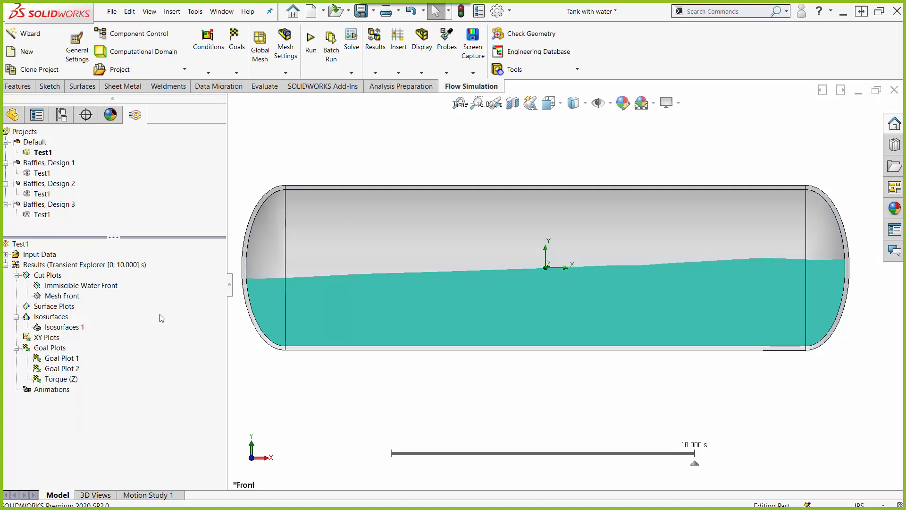
Step: Check the contour parameters available in the Immiscible Water Front definition, and cancel without changes
right_click(96, 285)
left_click(110, 293)
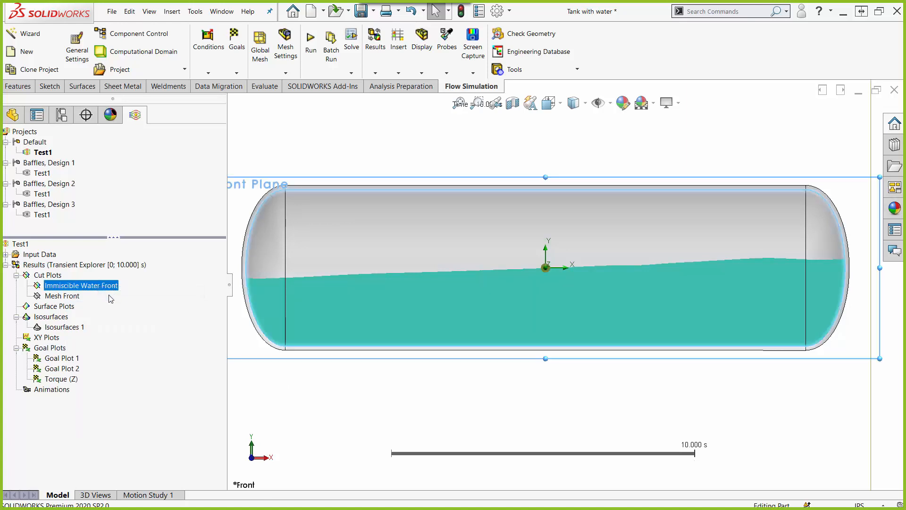
left_click(105, 366)
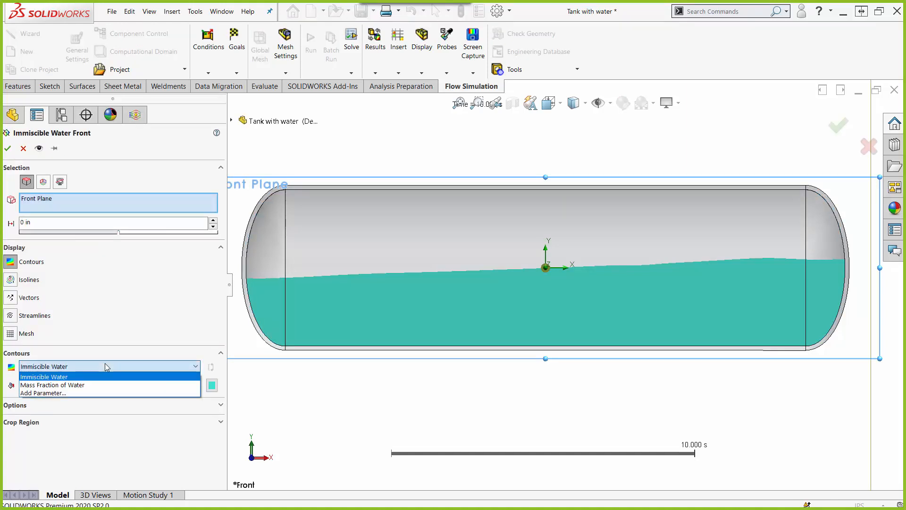
left_click(23, 149)
left_click(24, 148)
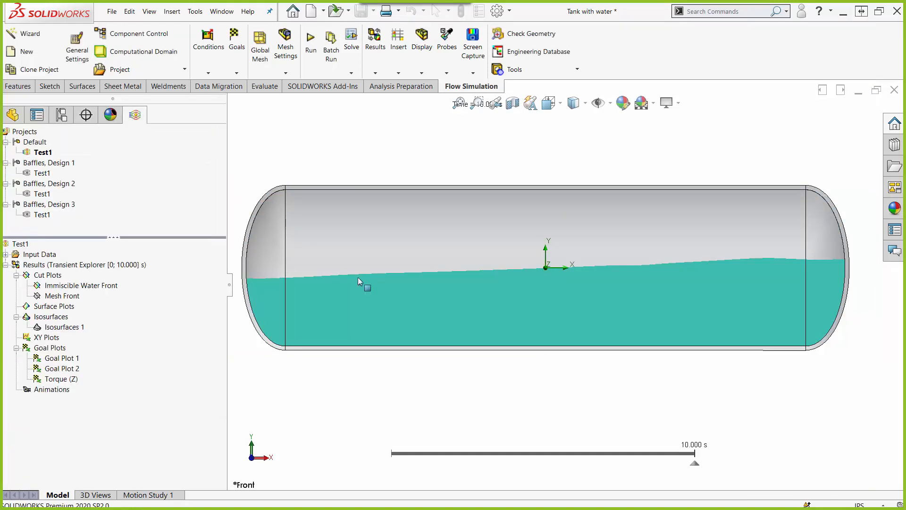
Step: Play the transient water animation from the timeline, and switch back to SOLIDWORKS from the design comparison slide
mouse_move(386, 454)
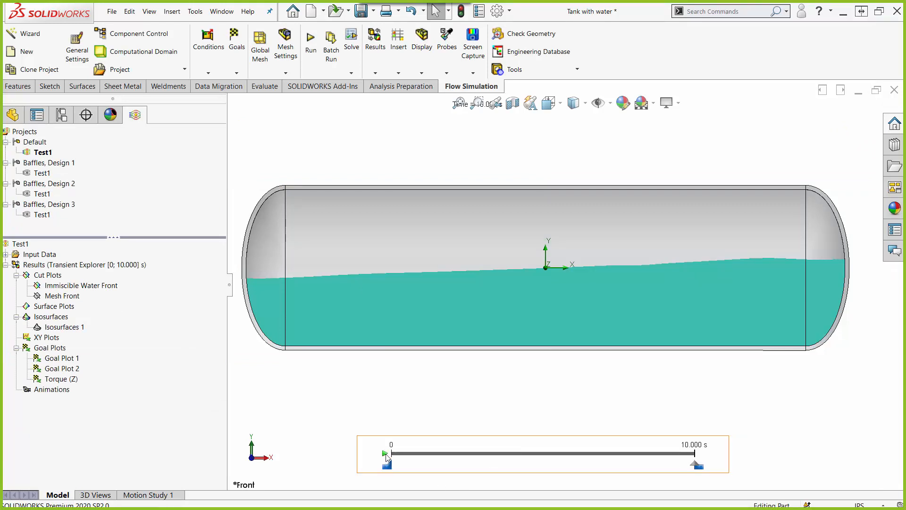
left_click(385, 454)
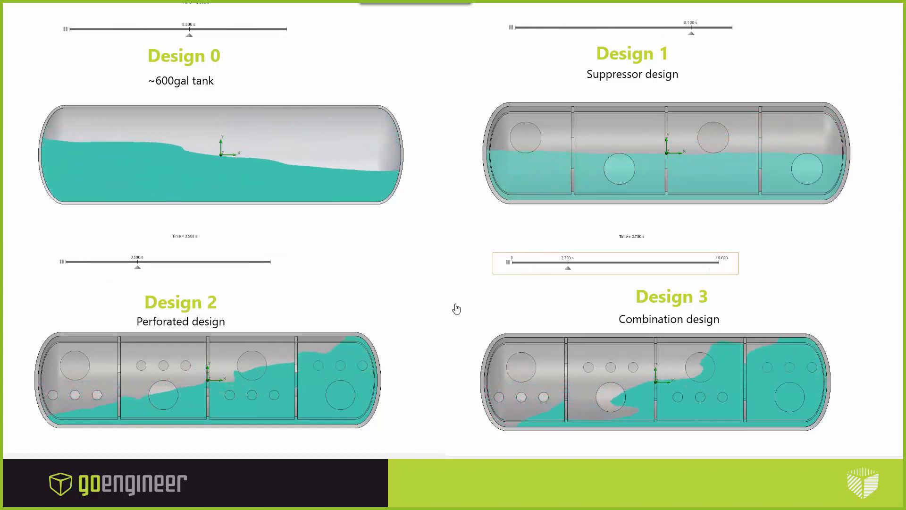
key("alt+Tab")
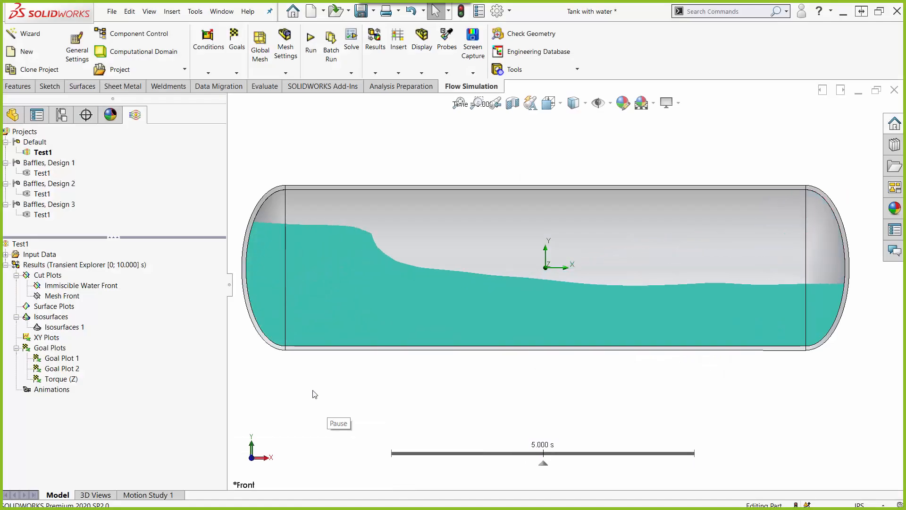
Step: Hide the Immiscible Water Front cut plot and turn off the Transient Explorer
right_click(89, 286)
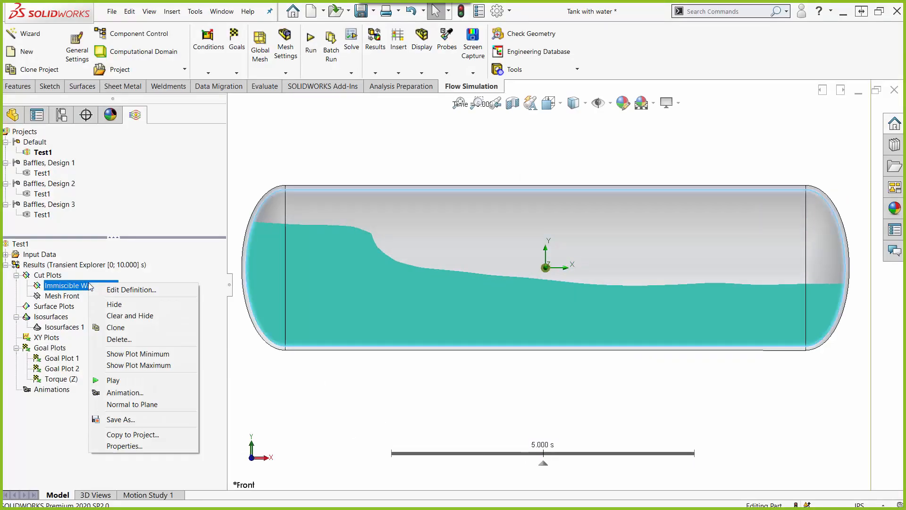
left_click(182, 305)
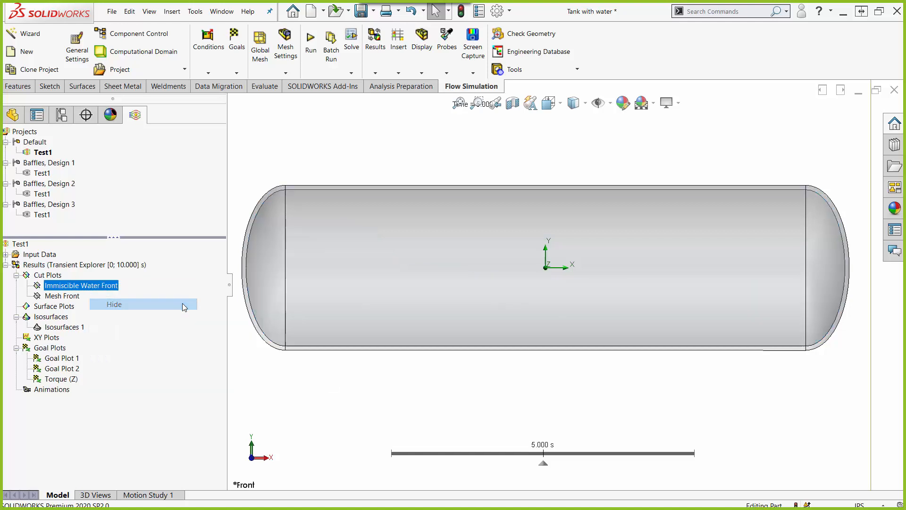
right_click(124, 267)
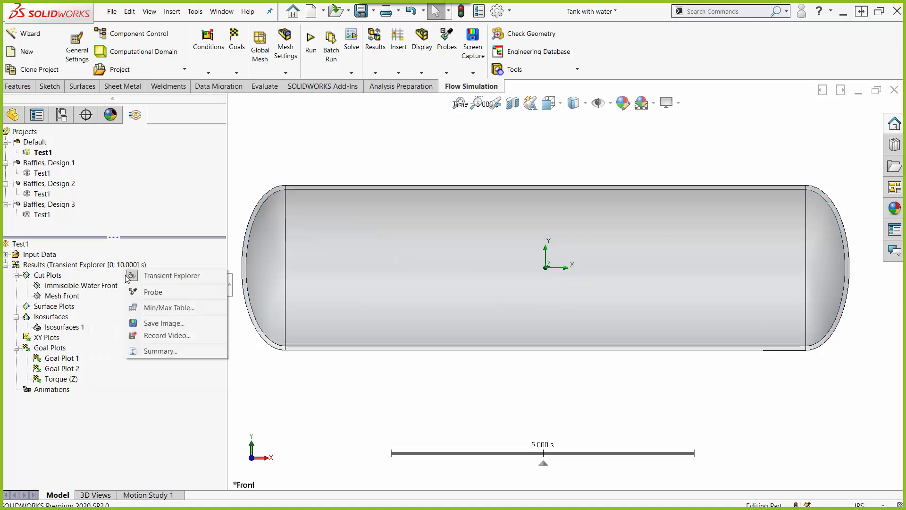
left_click(151, 275)
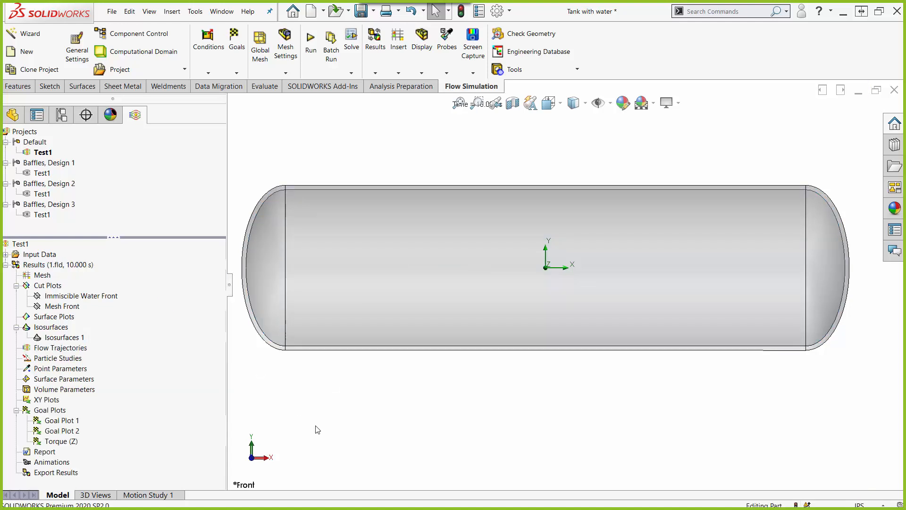
Step: Open the Torque (Z) goal plot definition, check the abscissa options while keeping Physical time, and show the goal results
left_click(61, 443)
right_click(61, 447)
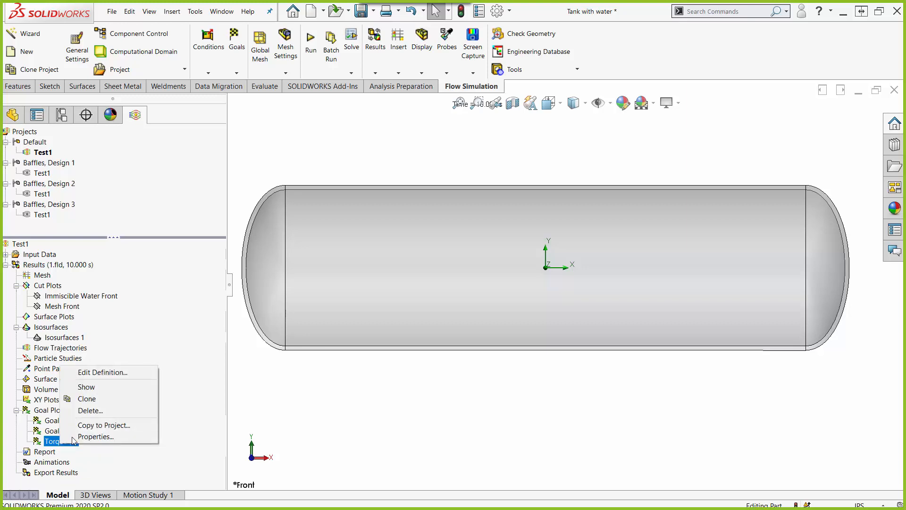
left_click(124, 372)
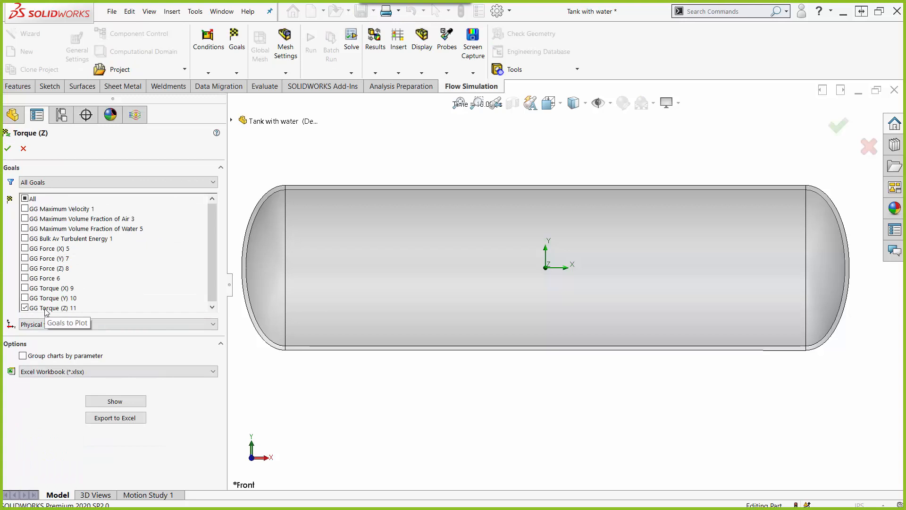
left_click(115, 324)
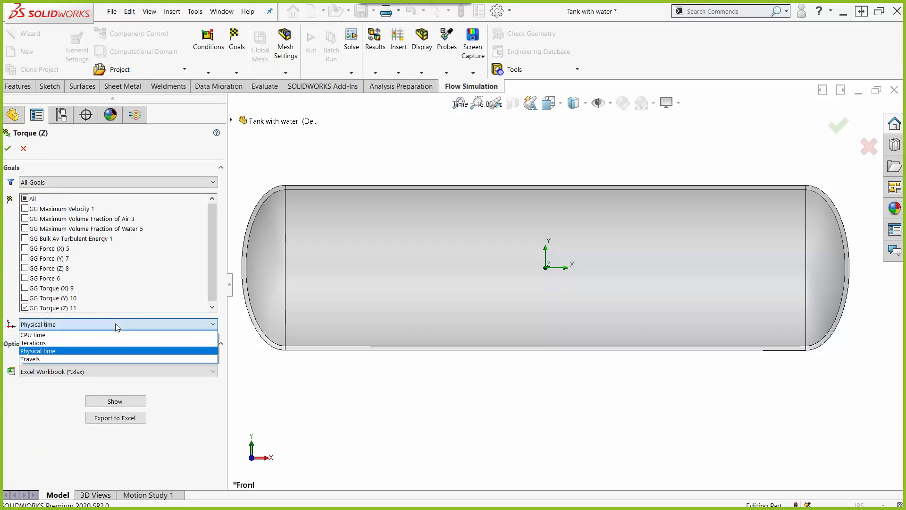
left_click(117, 326)
left_click(115, 400)
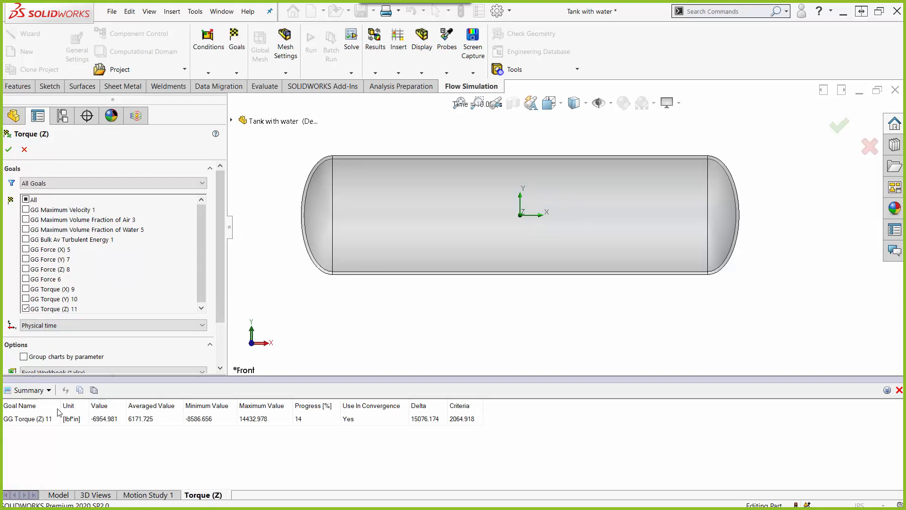
Step: Examine the Torque (Z) goal's history graph at a larger size, close it, and leave the goal plot definition without changes
left_click(47, 389)
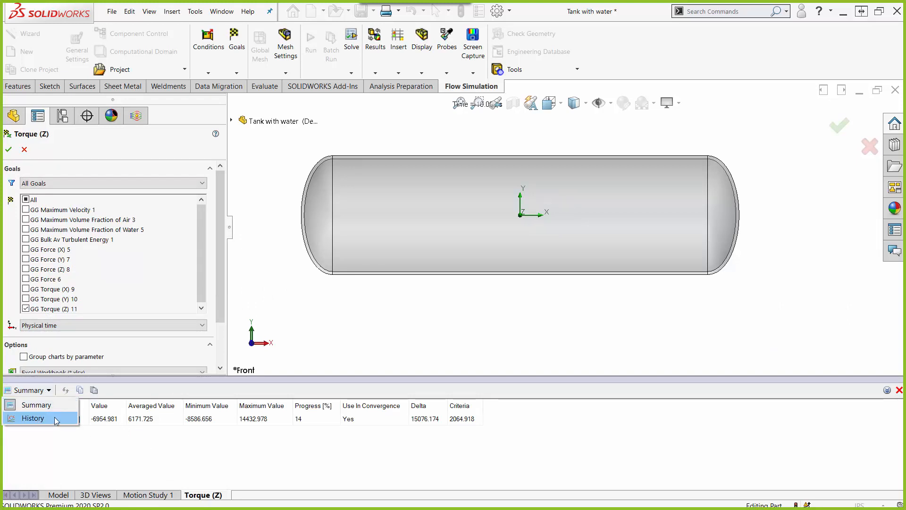
left_click(32, 418)
left_click_drag(254, 376, 398, 142)
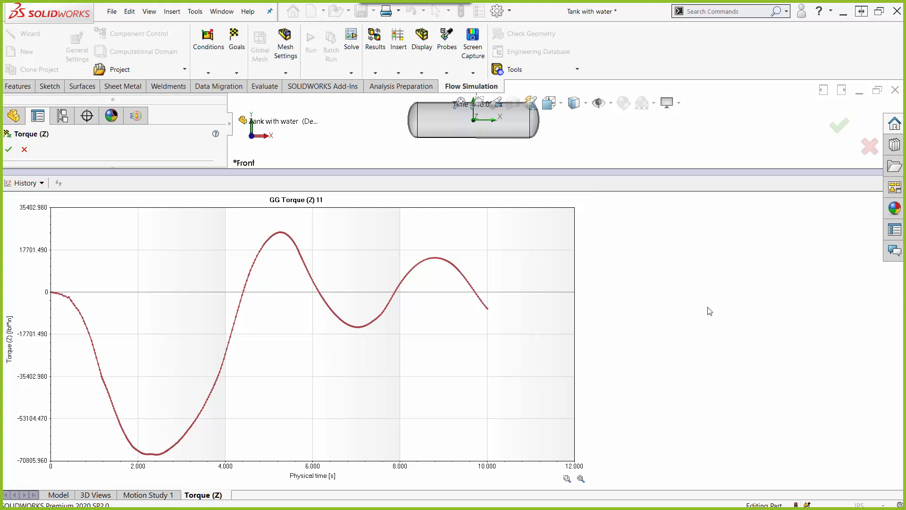
left_click_drag(639, 170, 730, 362)
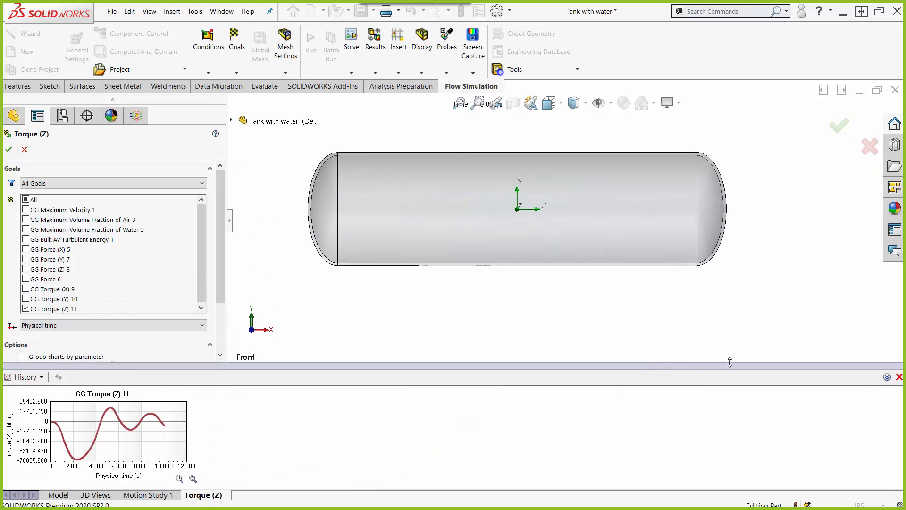
left_click(899, 376)
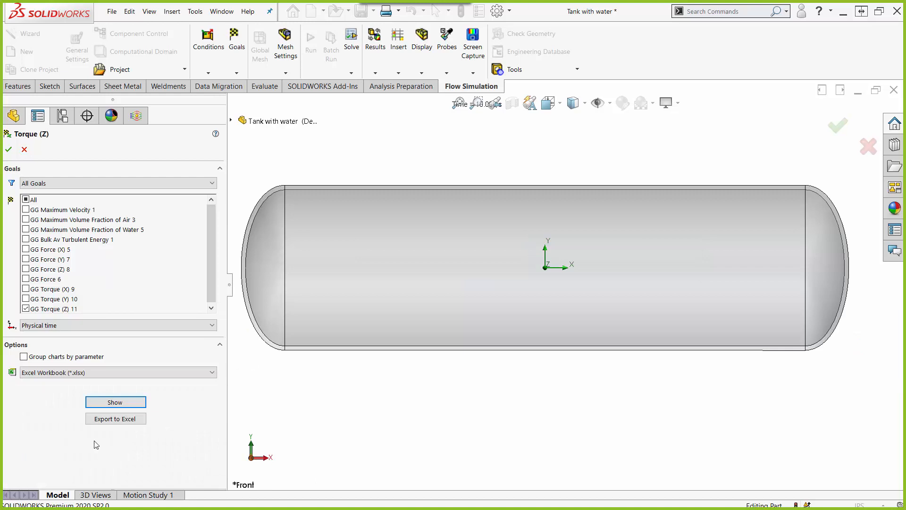
left_click(125, 425)
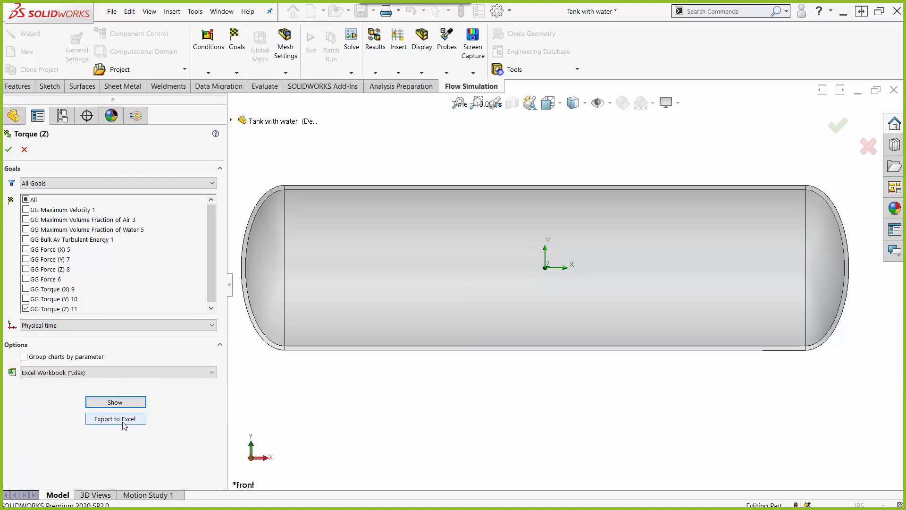
left_click(22, 150)
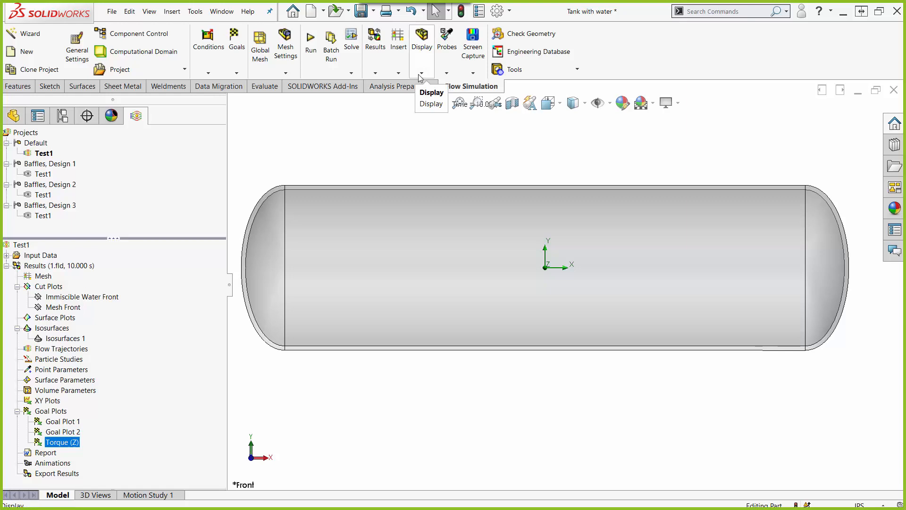
Step: Run a Compare of Torque (Z) across the Test1 projects of Default and Baffles, Designs 1, 2 and 3
left_click(376, 73)
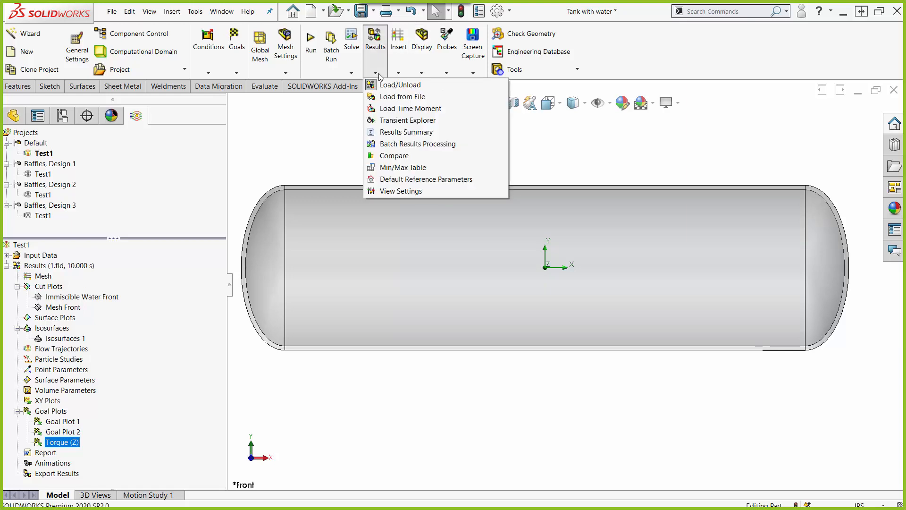
left_click(391, 156)
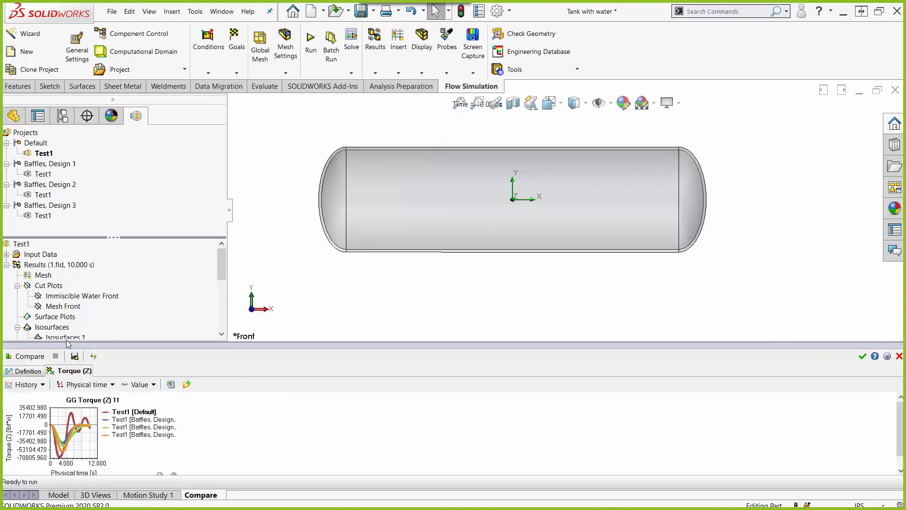
left_click(24, 372)
left_click_drag(261, 341, 261, 244)
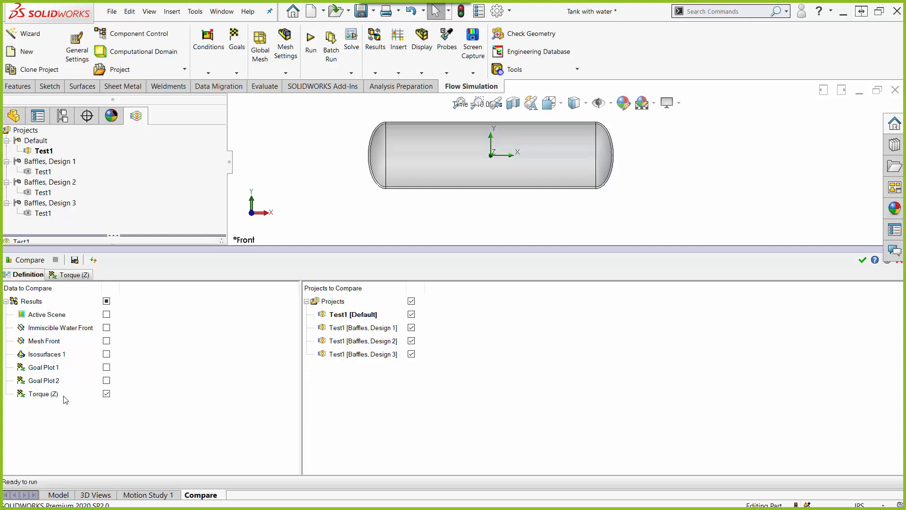
left_click(411, 355)
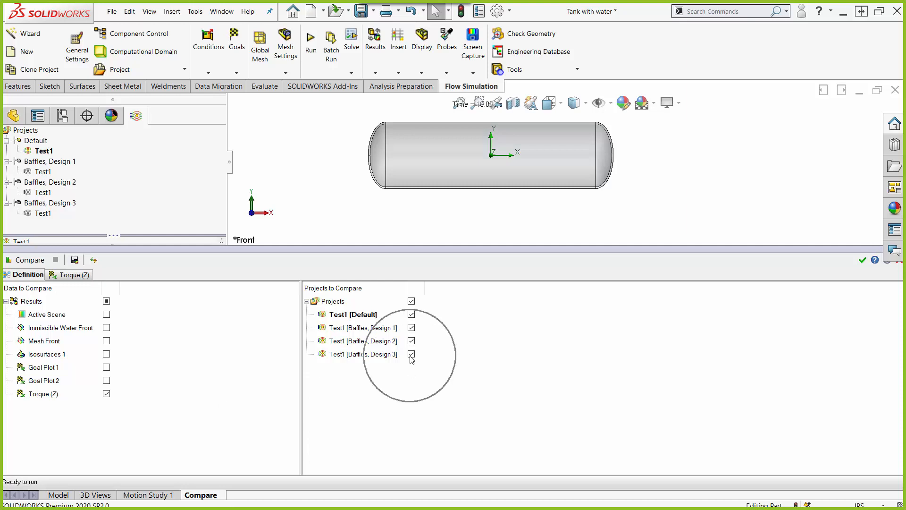
left_click(27, 263)
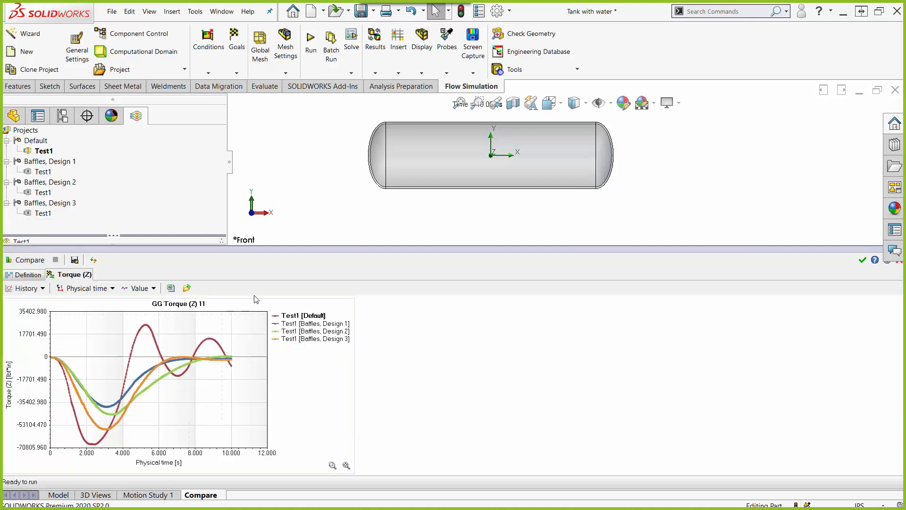
Step: Examine the enlarged Torque (Z) comparison graph and check its options for exporting to Excel, saving as an image and copying
left_click_drag(297, 246, 381, 118)
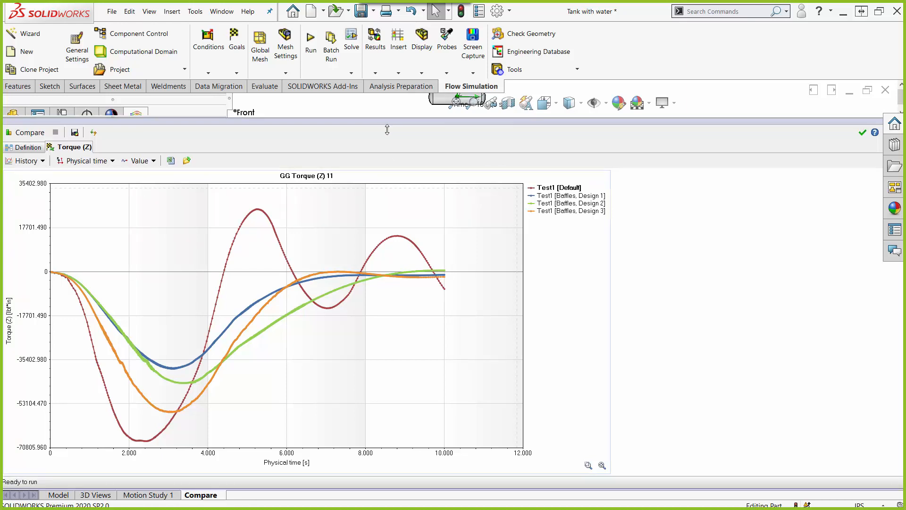
left_click_drag(386, 121, 402, 263)
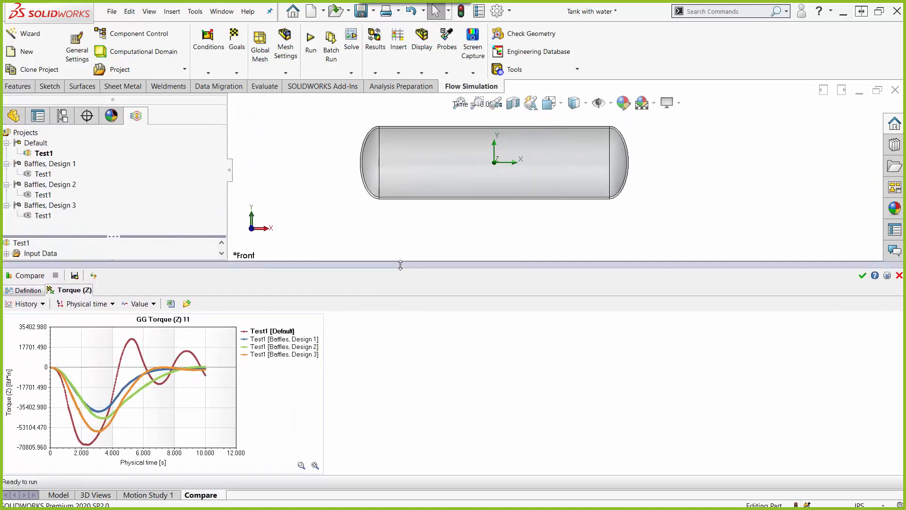
left_click(171, 305)
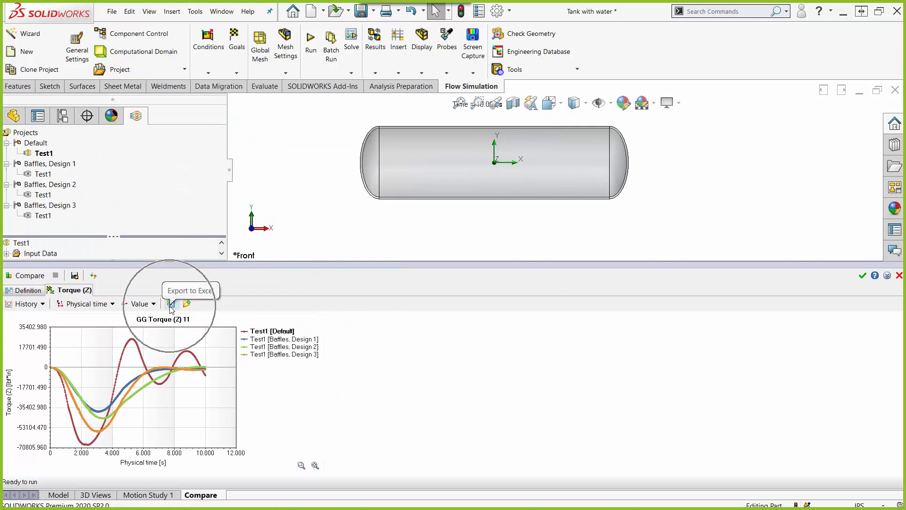
right_click(166, 348)
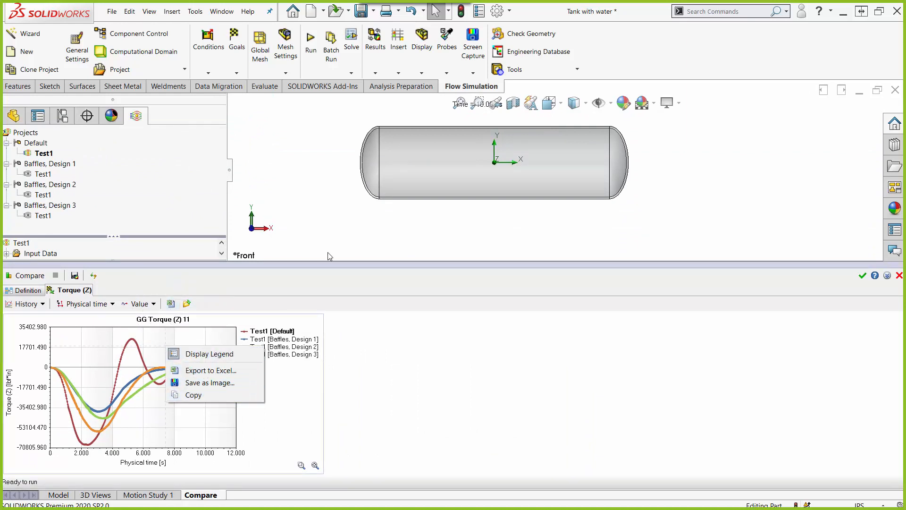
left_click(317, 263)
left_click_drag(317, 262, 359, 137)
mouse_move(215, 271)
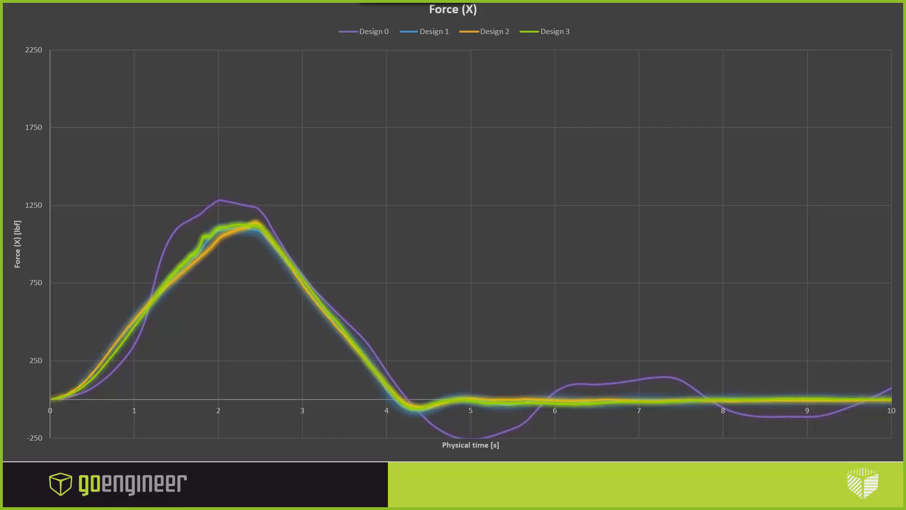
left_click(407, 268)
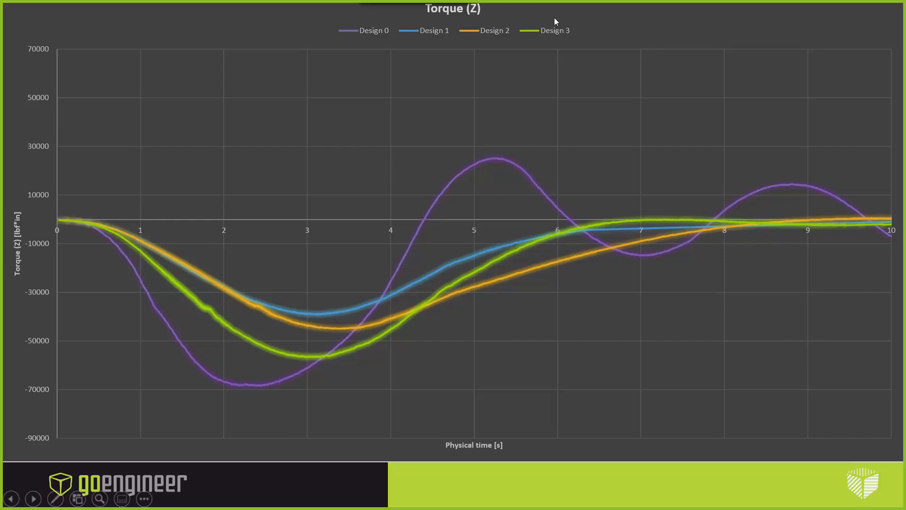
left_click(562, 35)
left_click(445, 290)
left_click(597, 246)
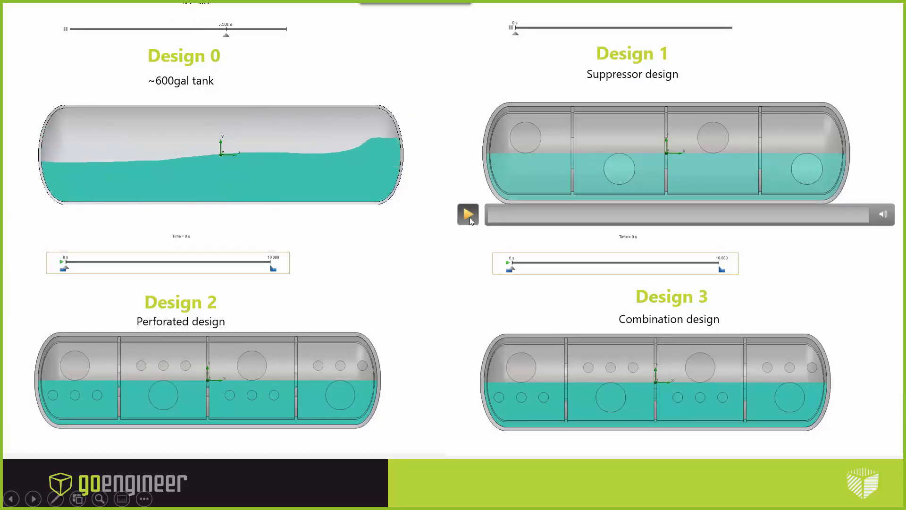
left_click(469, 217)
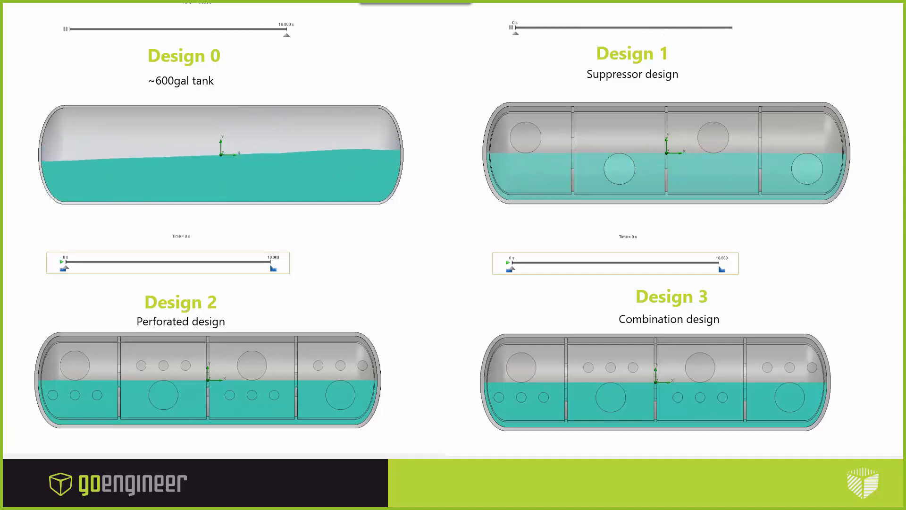
left_click(469, 444)
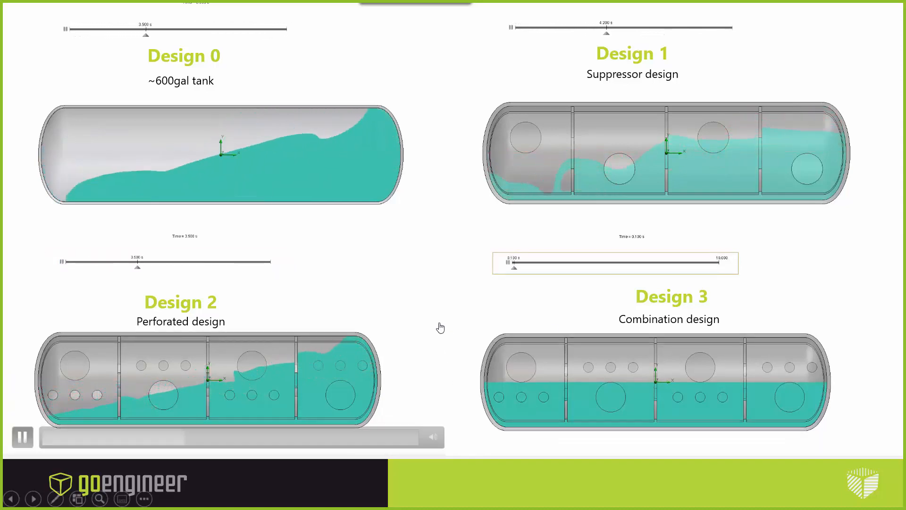